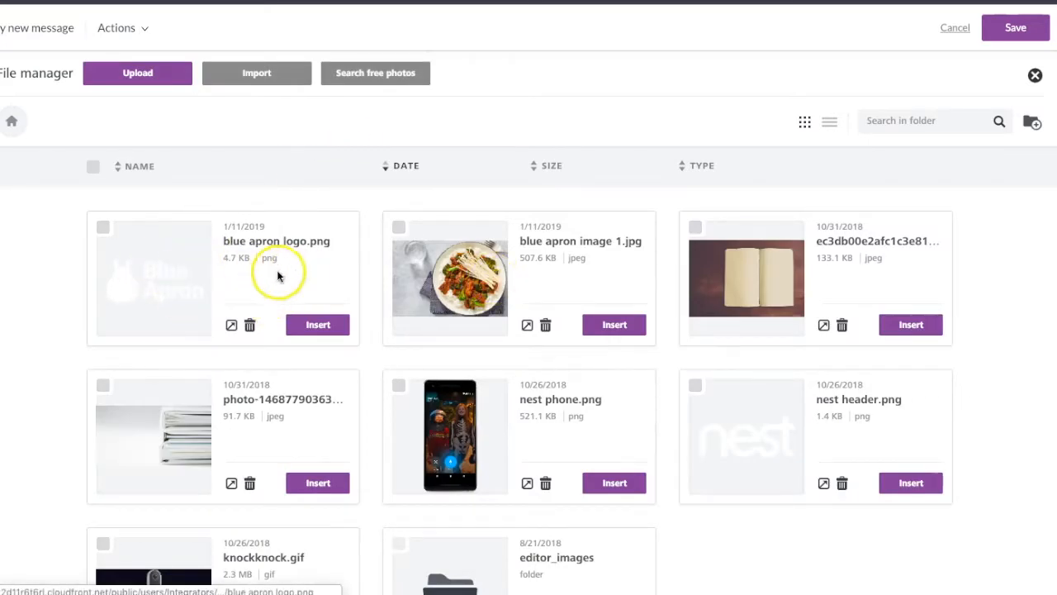
- Insert blue apron logo.png in the top image block and blue apron image 1.jpg in the lower image block
left_click(318, 325)
left_click(363, 415)
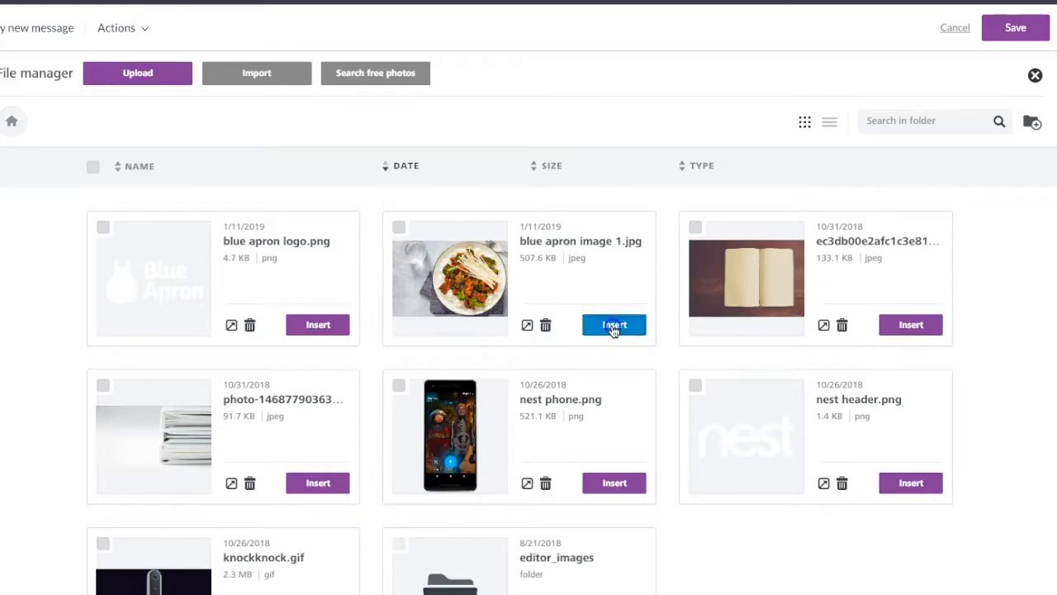
left_click(613, 326)
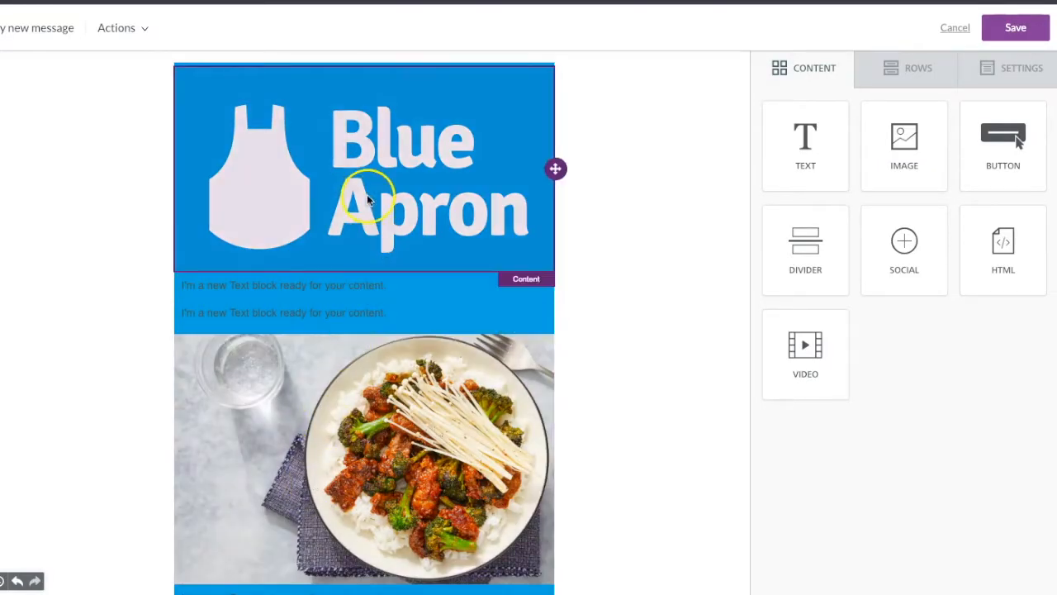
- Turn off auto width for the Blue Apron logo and shrink it to 20% width
left_click(368, 200)
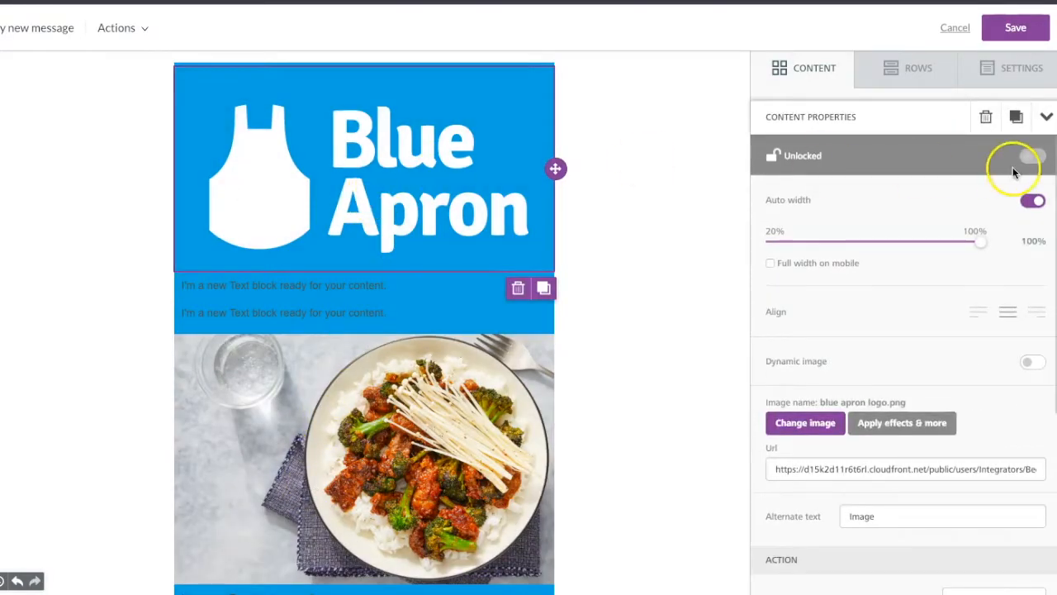
left_click(1027, 202)
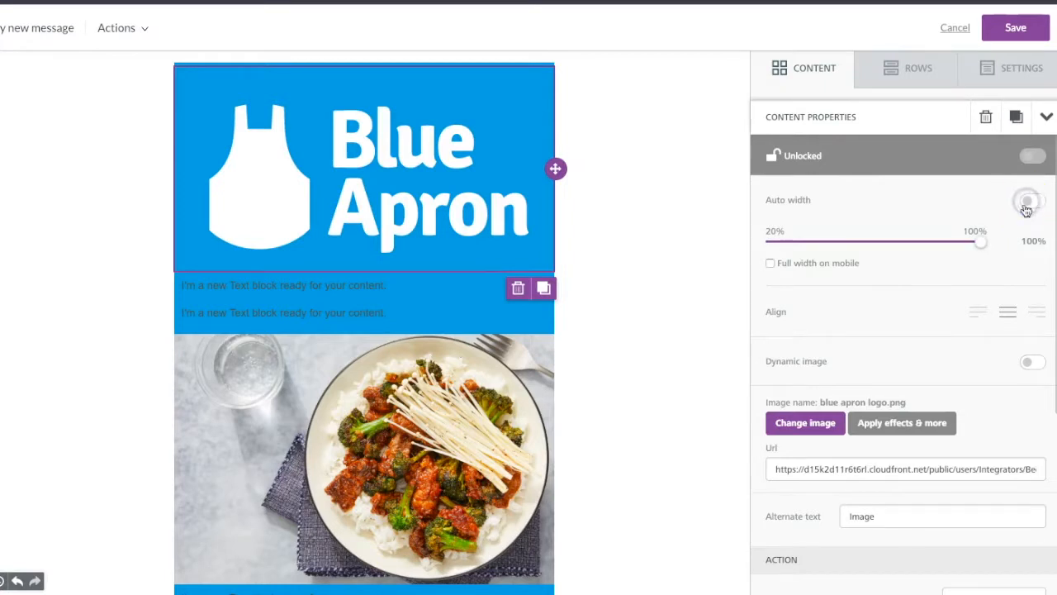
left_click_drag(977, 241, 774, 250)
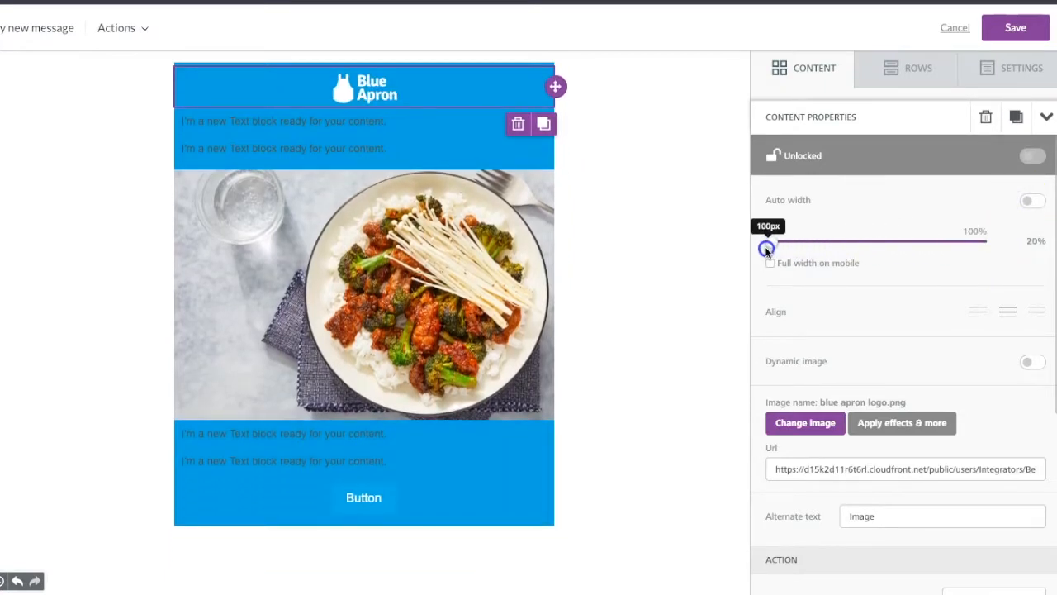
- Turn off auto width for the beef dish photo and reduce it to 85% width
left_click(366, 293)
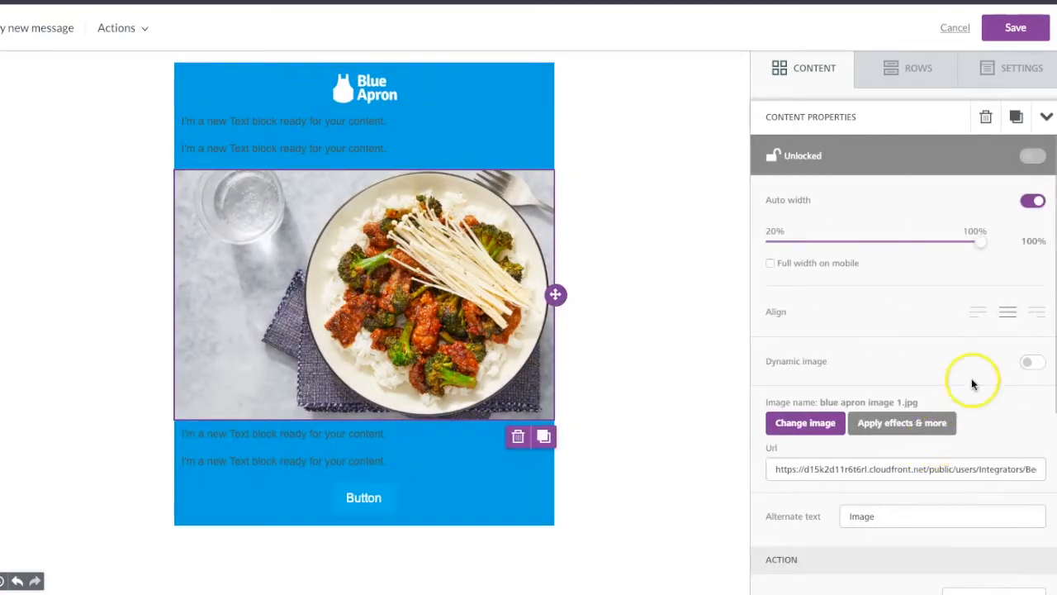
left_click(1028, 200)
left_click_drag(980, 246, 943, 250)
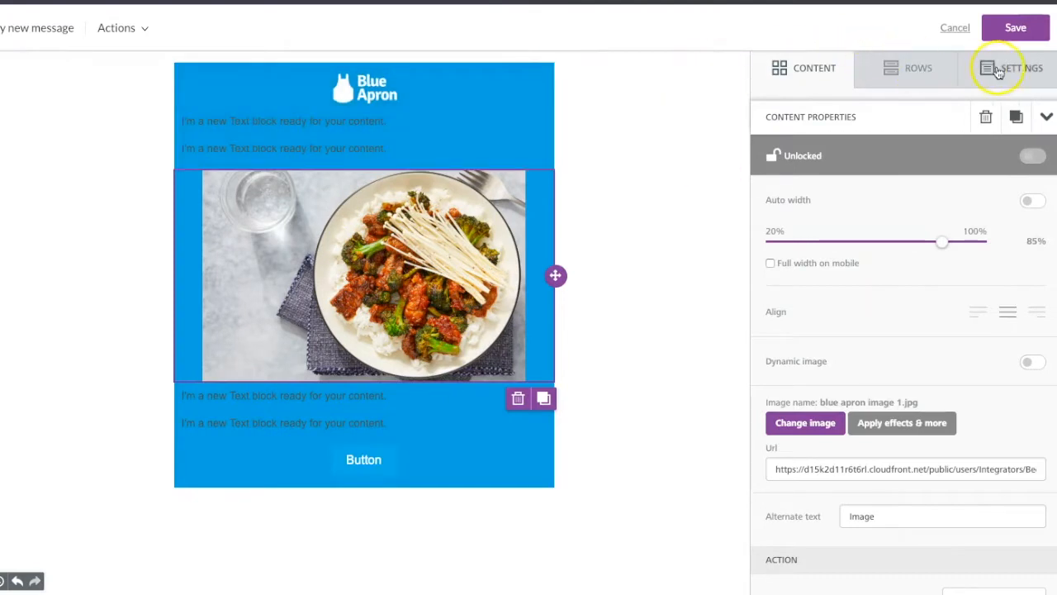
- Change the email's content area background color to the lighter blue #65C0E8
left_click(1001, 66)
left_click(968, 271)
left_click(1000, 302)
left_click_drag(997, 304, 984, 302)
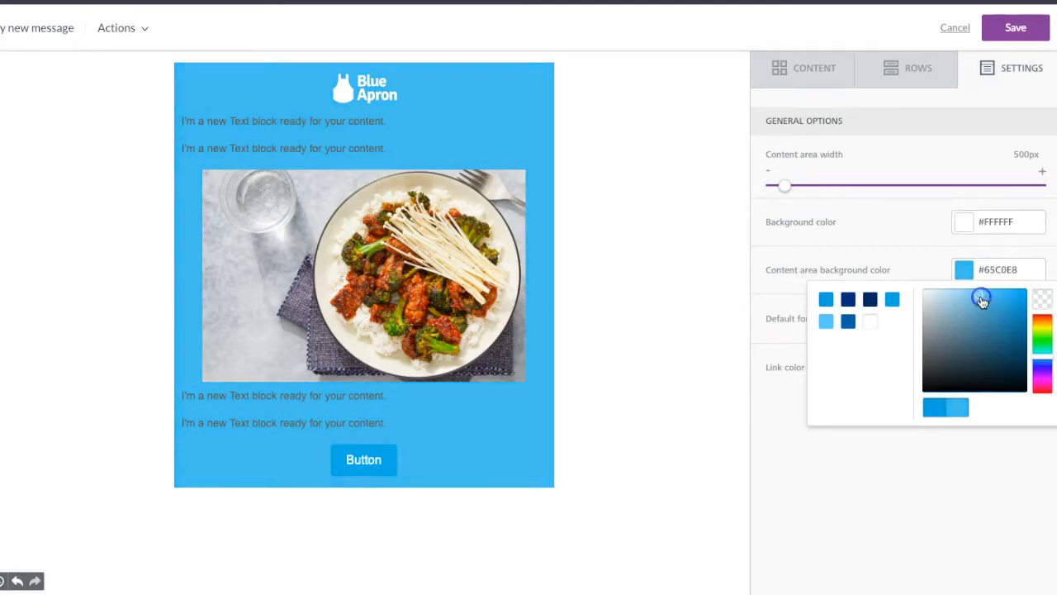
left_click(892, 229)
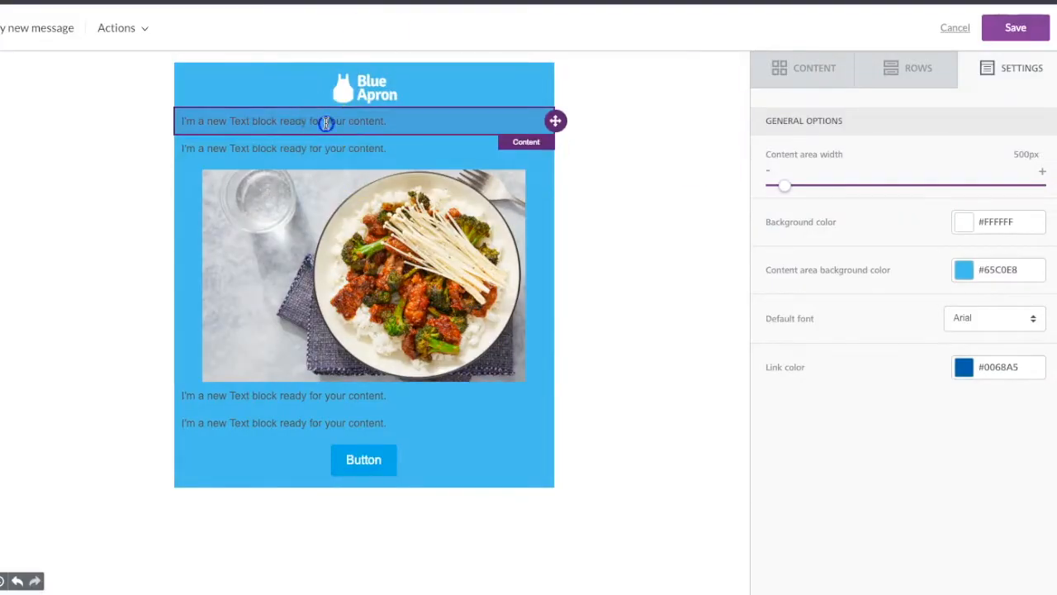
- Replace the text block below the logo with the heading "DIG INTO WINTER DINNERS" and center it
left_click(327, 122)
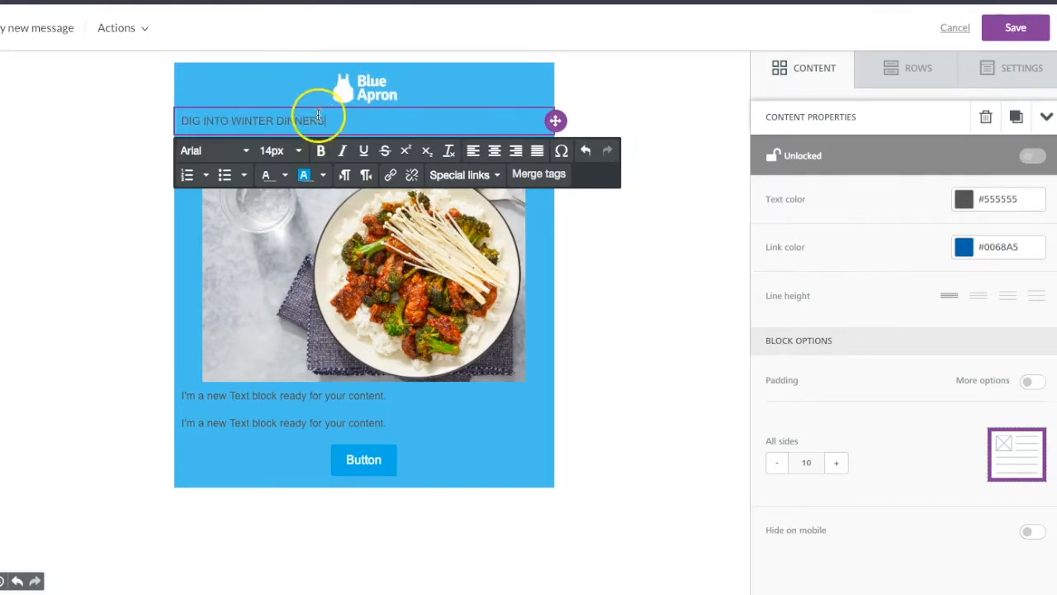
left_click(163, 120)
left_click(494, 151)
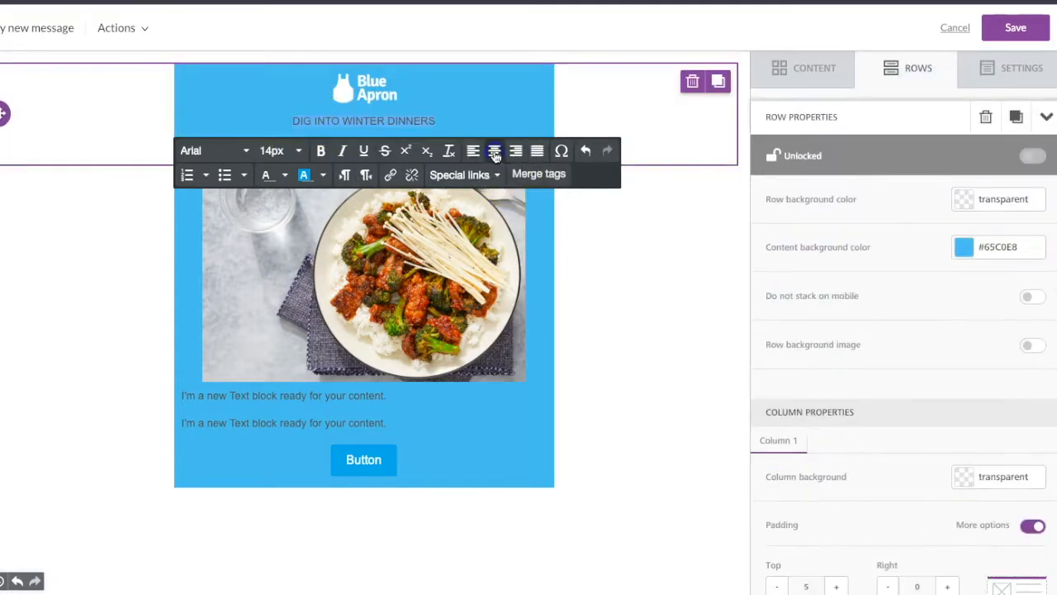
- Enlarge the heading to 46px and break it so that "WINTER DINNERS" is on its own line
left_click(289, 148)
scroll(308, 446, "down", 1)
scroll(307, 447, "down", 1)
left_click(302, 428)
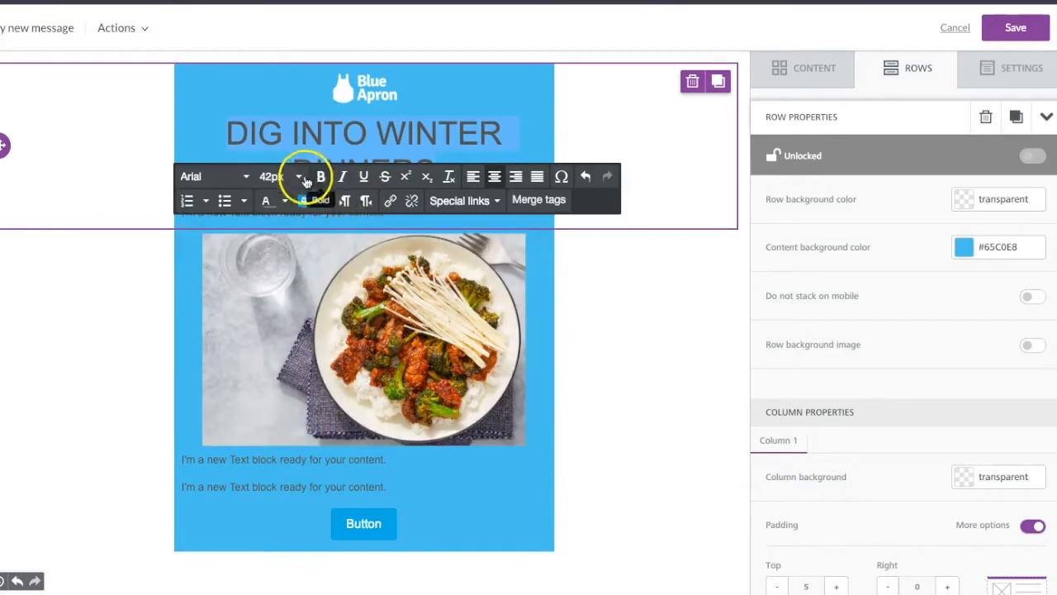
left_click(301, 177)
left_click(278, 468)
left_click(385, 132)
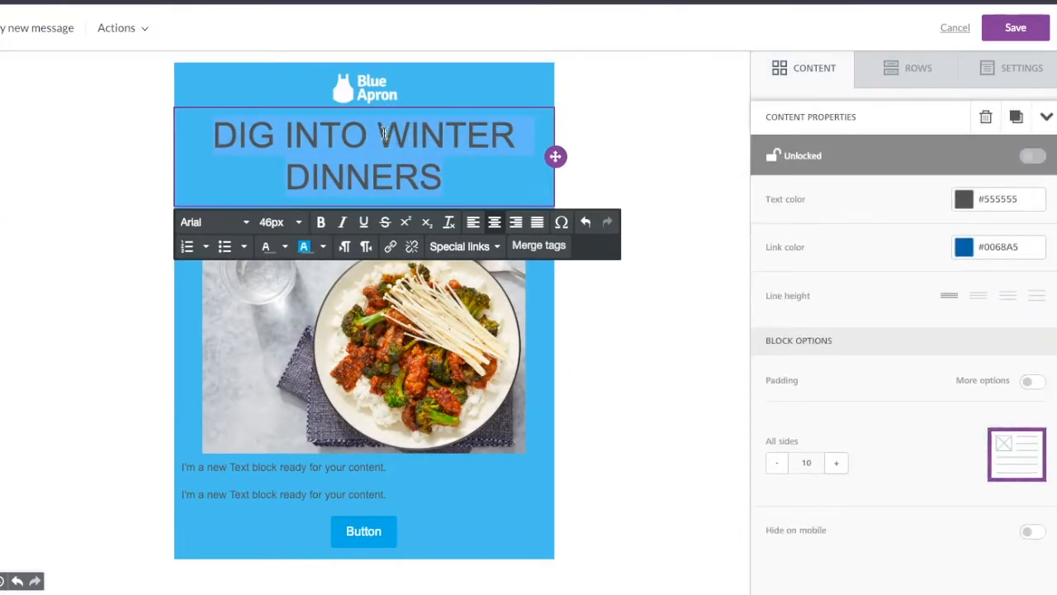
left_click(481, 179)
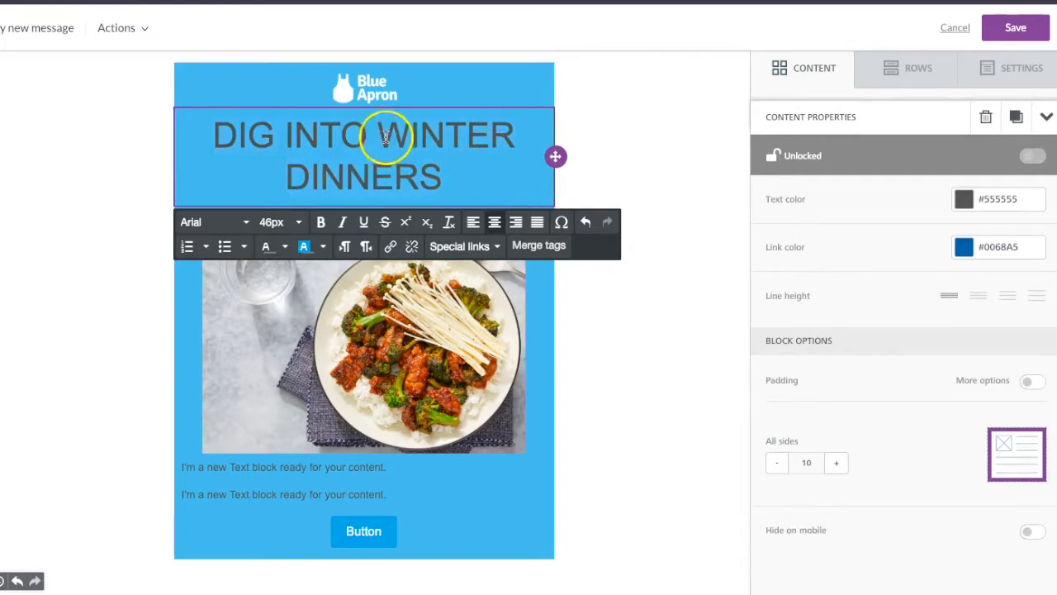
key("Return")
- Color both heading lines dark blue and make them bold
left_click_drag(519, 174, 299, 132)
left_click(287, 247)
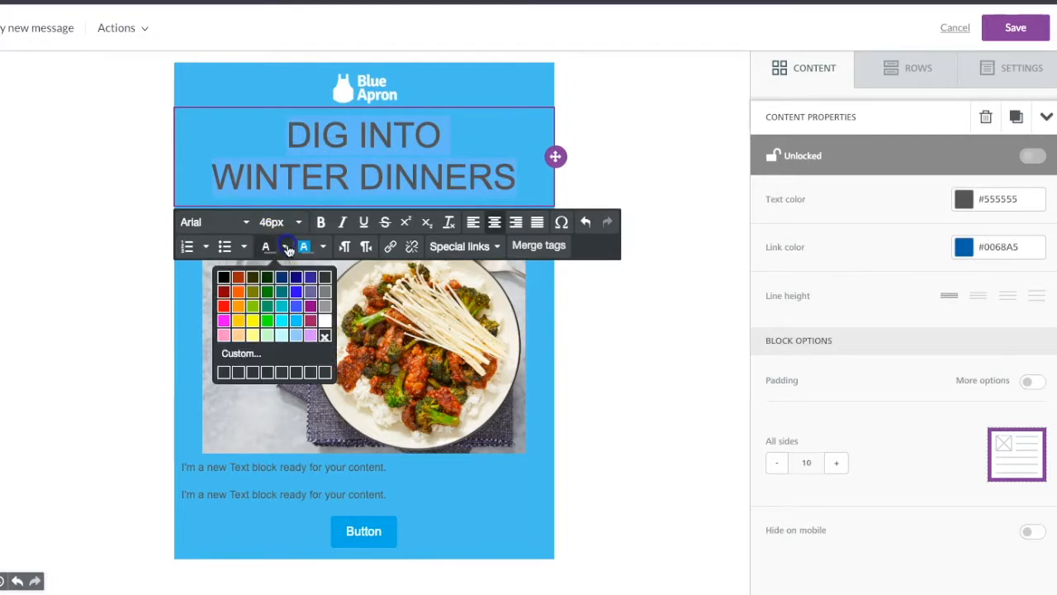
left_click(282, 279)
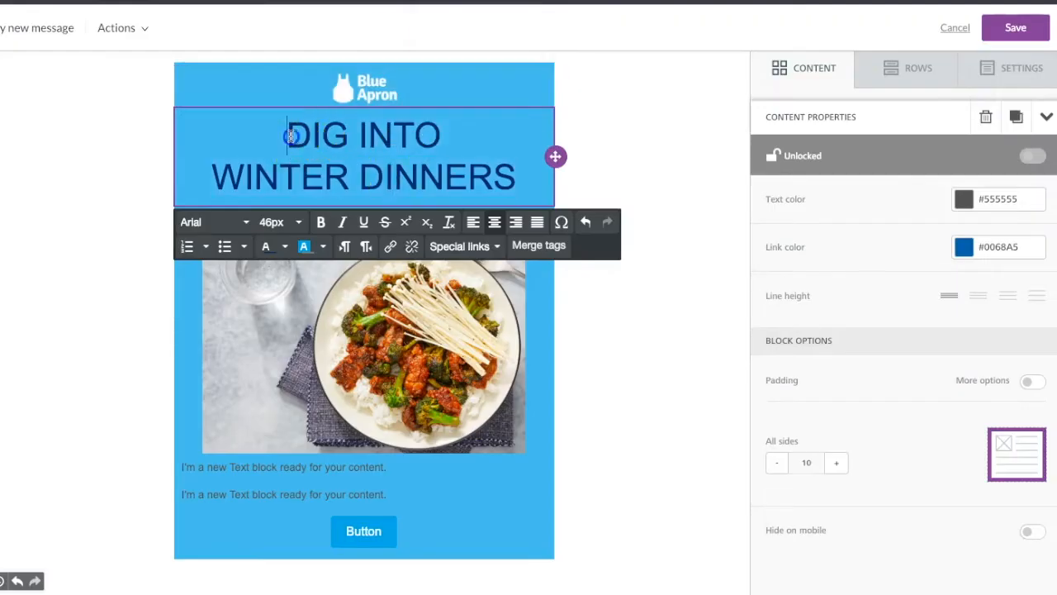
left_click_drag(291, 134, 517, 188)
left_click(321, 221)
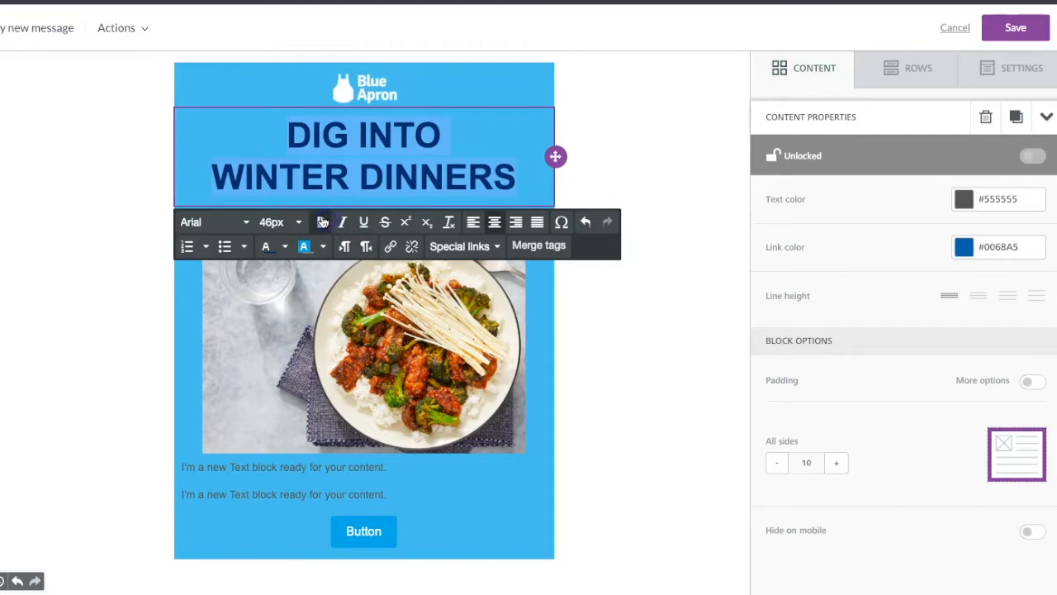
- Set the heading's font to Lucida Sans and its size to 42px
left_click(225, 223)
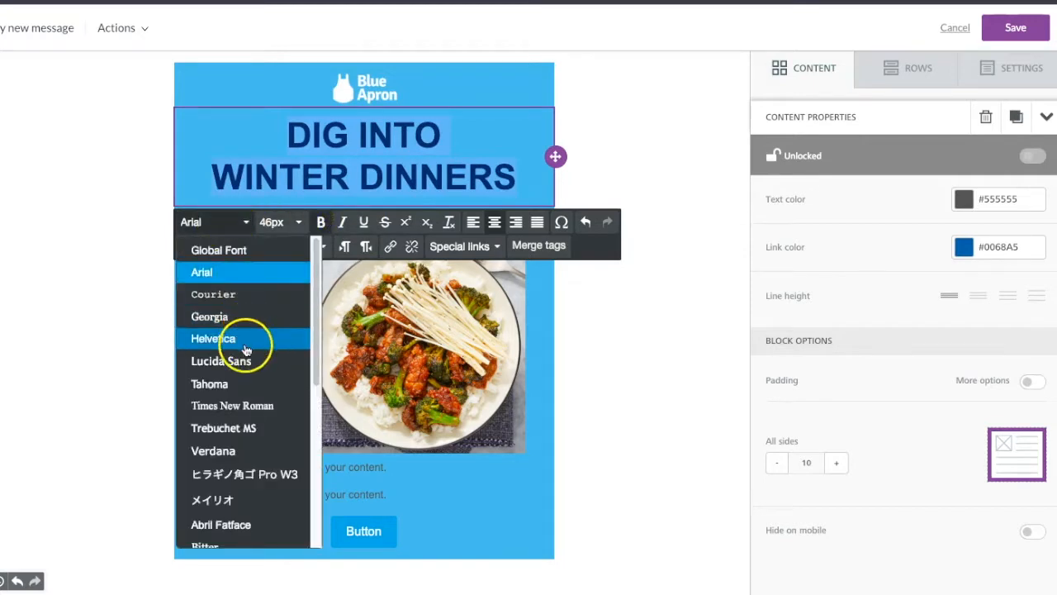
left_click(242, 362)
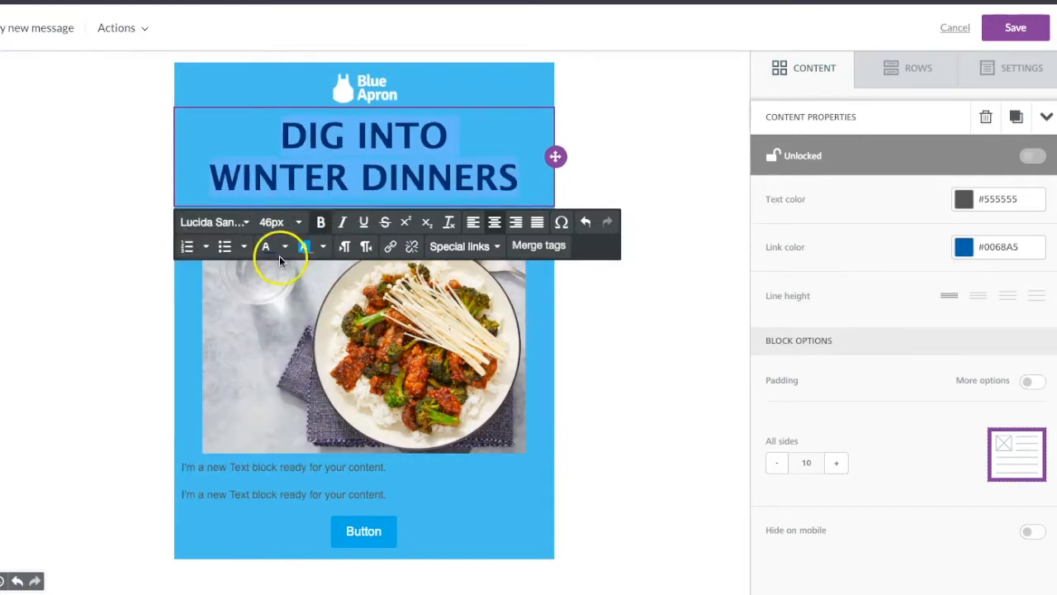
left_click(283, 234)
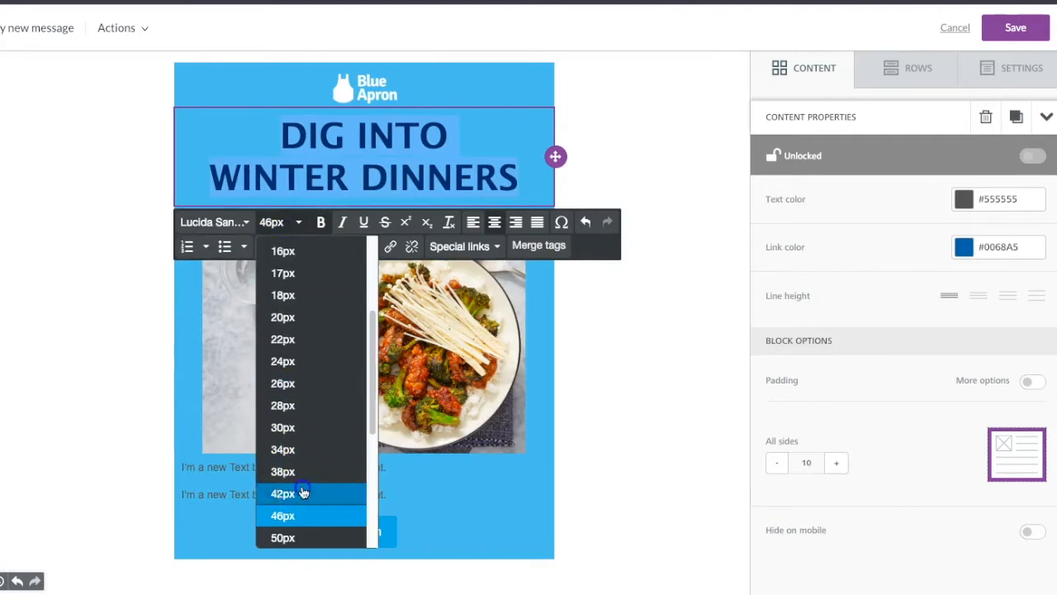
left_click(299, 489)
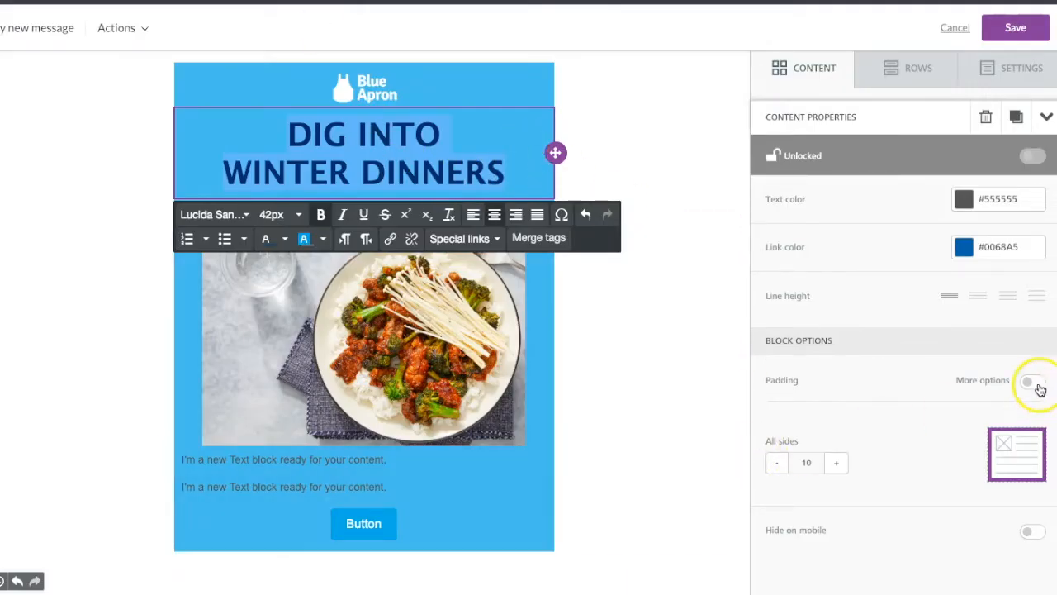
- Enable per-side padding for the heading block and raise its top and bottom padding by two increments each
left_click(1036, 385)
left_click(837, 443)
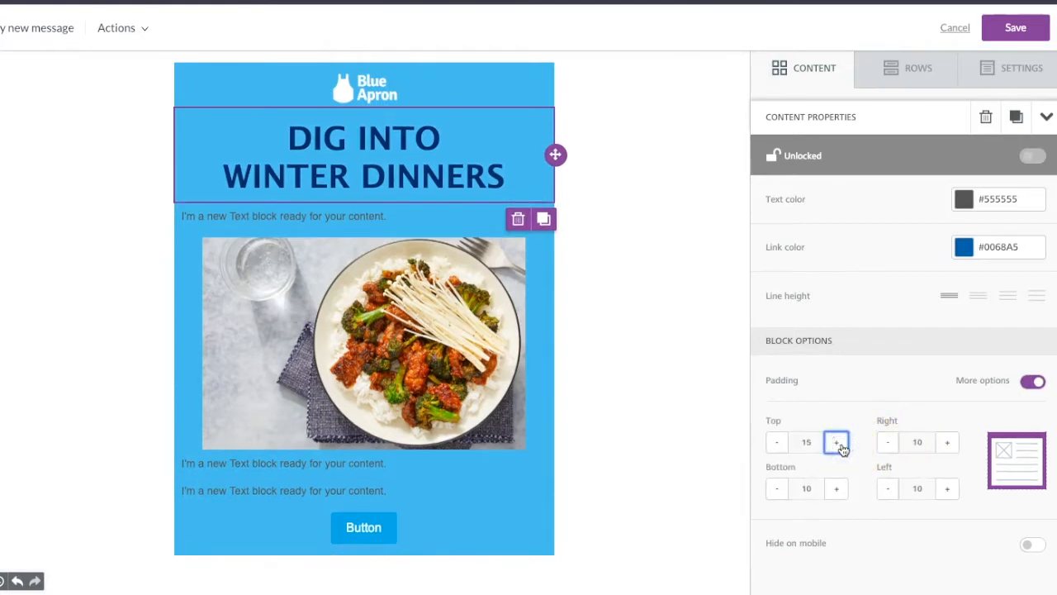
left_click(836, 443)
left_click(842, 489)
left_click(842, 490)
- Fill the second text block with "Hunker down with savory, chef-crafted recipes that are perfect for a blustery (or, hey, even mild!) winter night." and center it
left_click(350, 226)
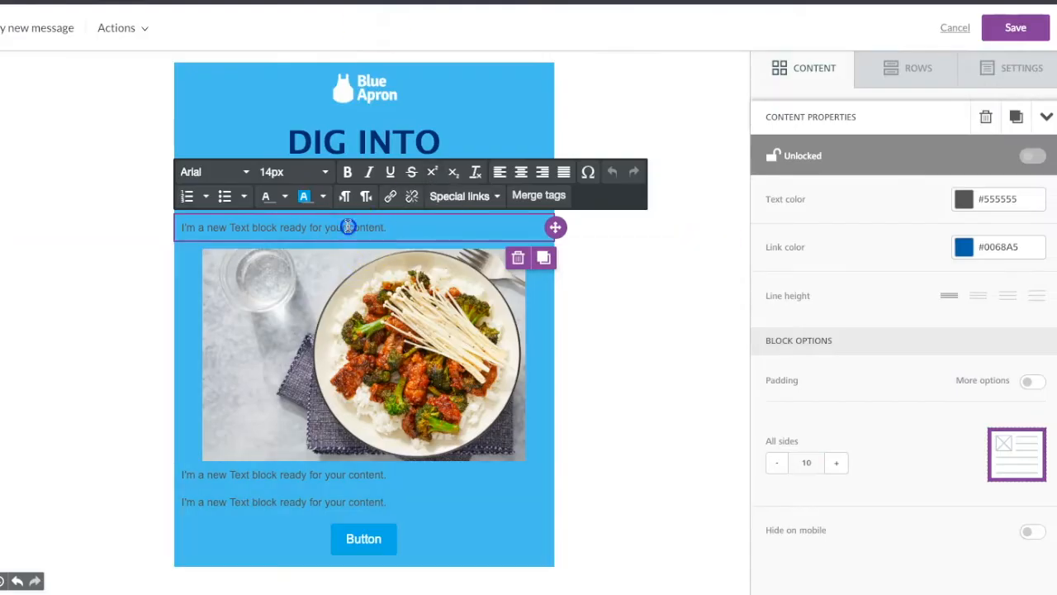
type("Hunker down with savory, chef-crafted recipes that are perfect for a blustery (or, hey, even mild!) winter night.")
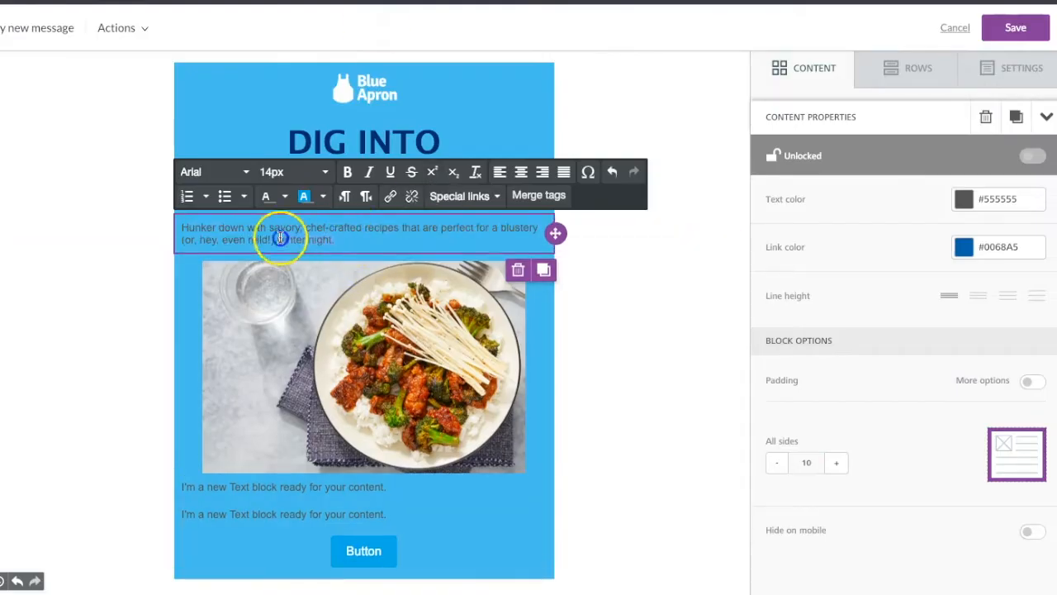
left_click(173, 224)
left_click(521, 171)
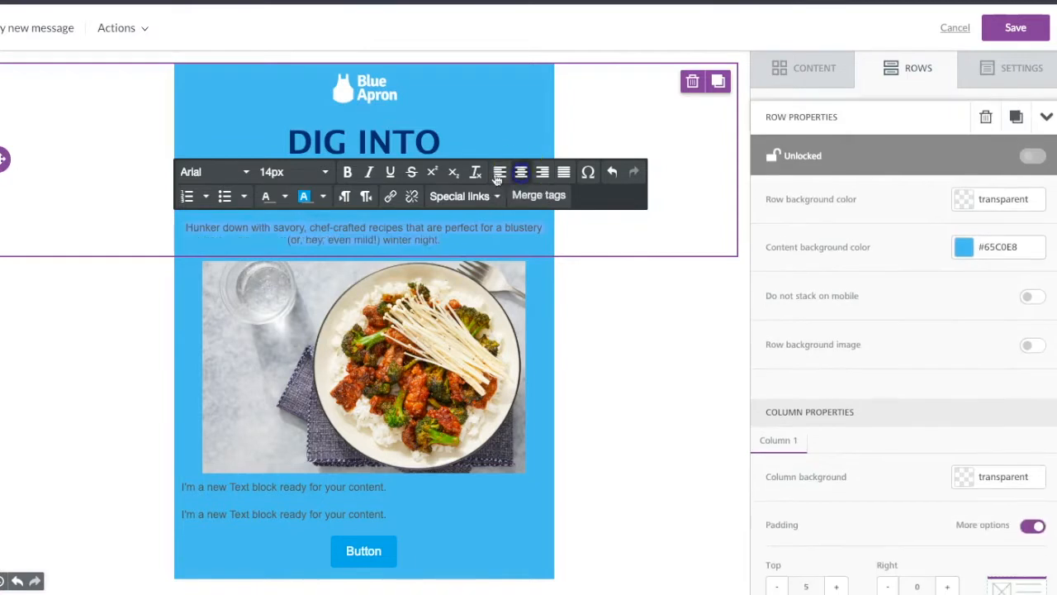
- Make the intro paragraph below the heading white and set its font size to 18px
left_click(285, 195)
left_click(323, 269)
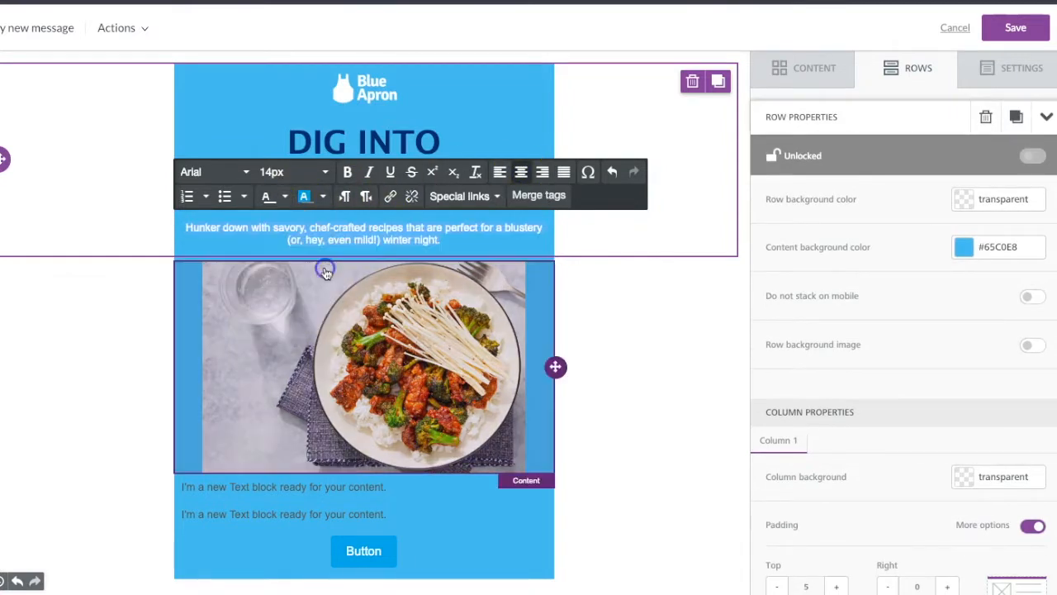
left_click(286, 177)
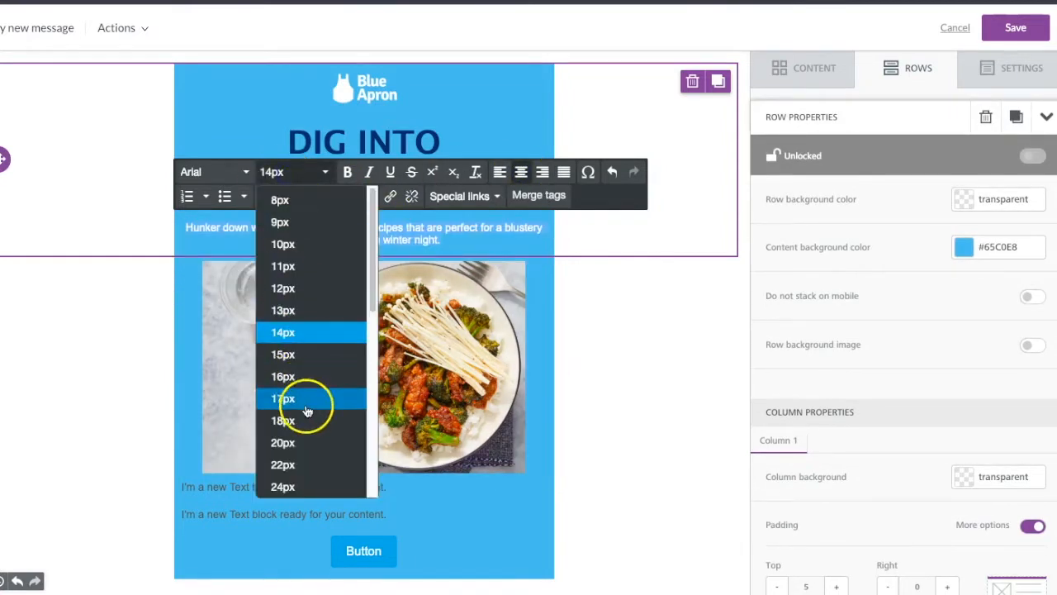
left_click(310, 418)
left_click(413, 64)
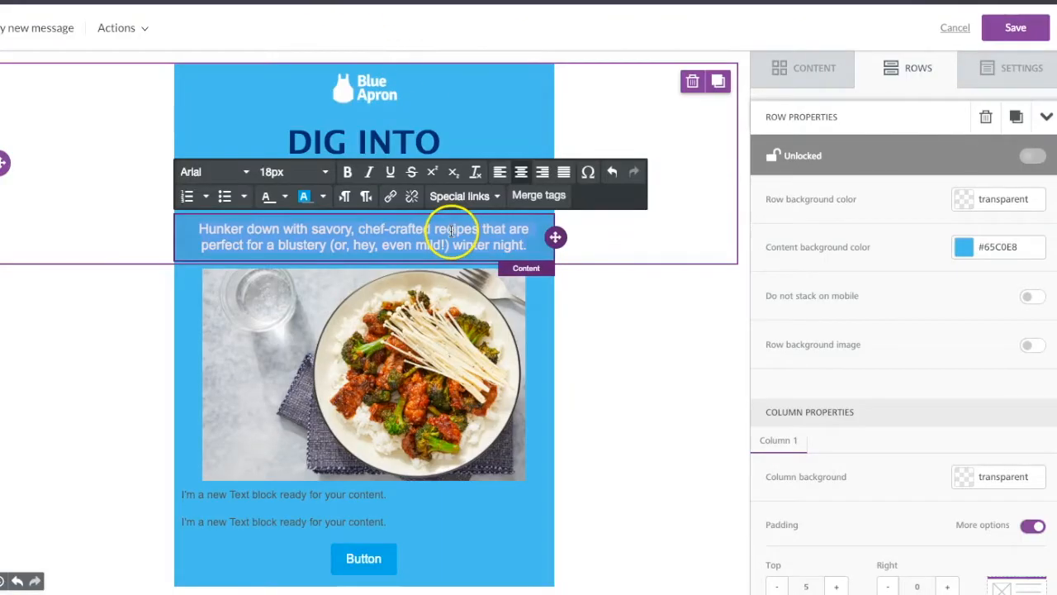
- Enable per-side padding for the intro paragraph and set its right and left padding to 25
left_click(467, 236)
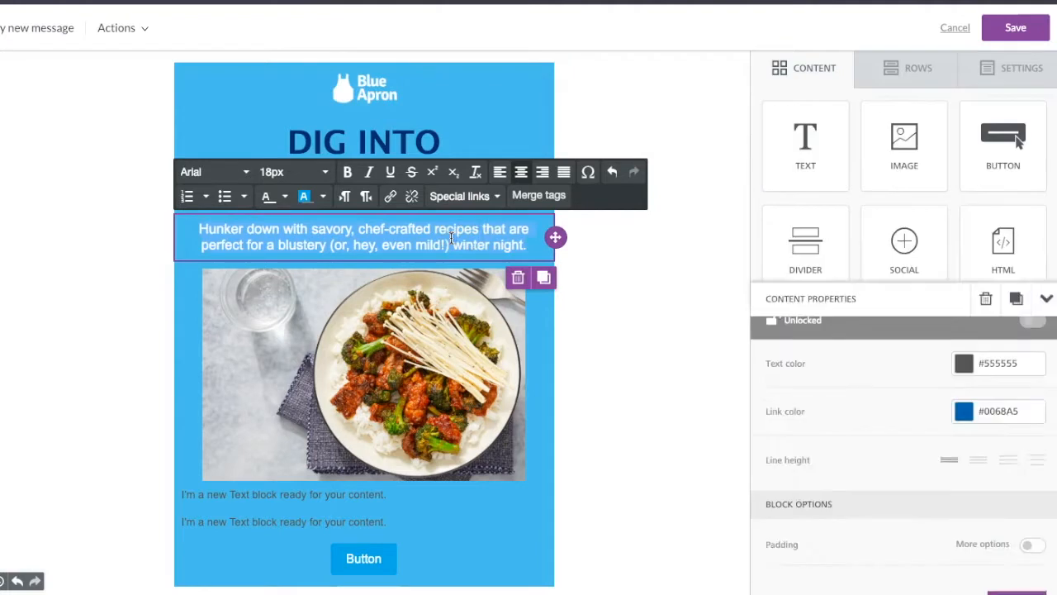
left_click(1029, 382)
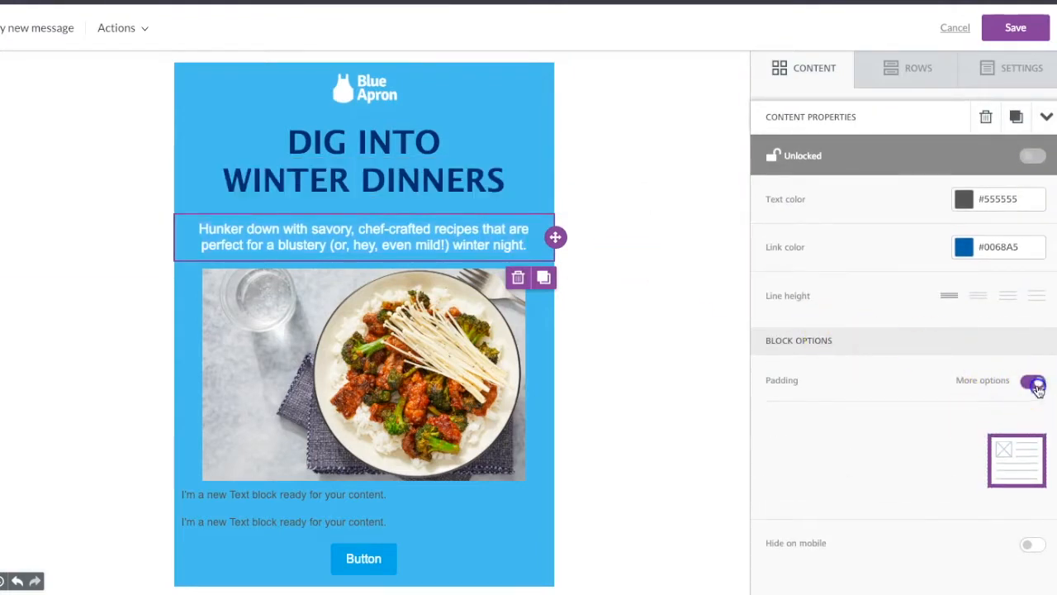
left_click(948, 442)
left_click(947, 441)
left_click(948, 488)
left_click(948, 488)
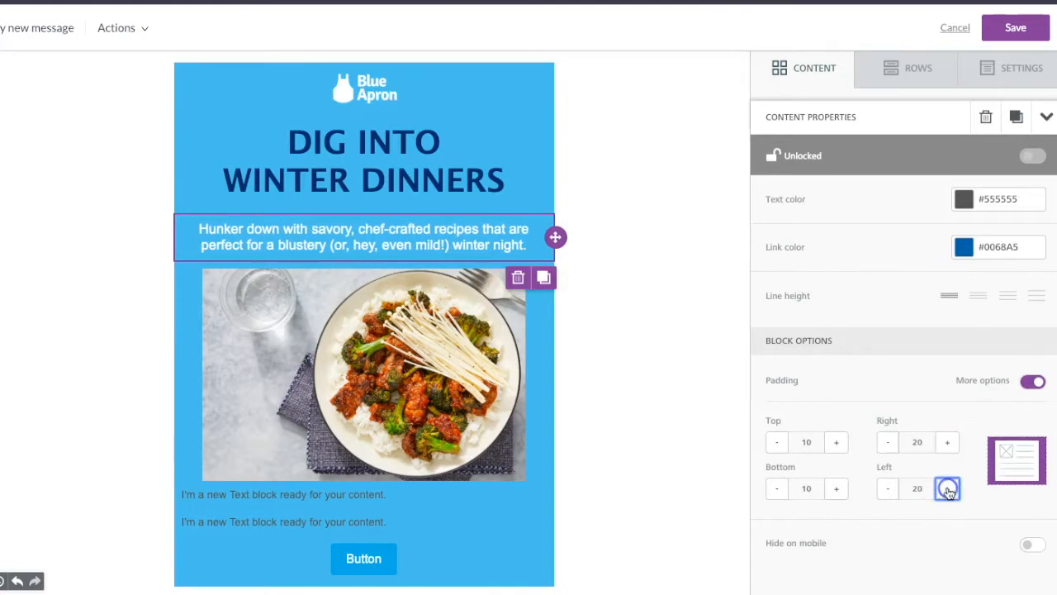
left_click(948, 442)
left_click(947, 488)
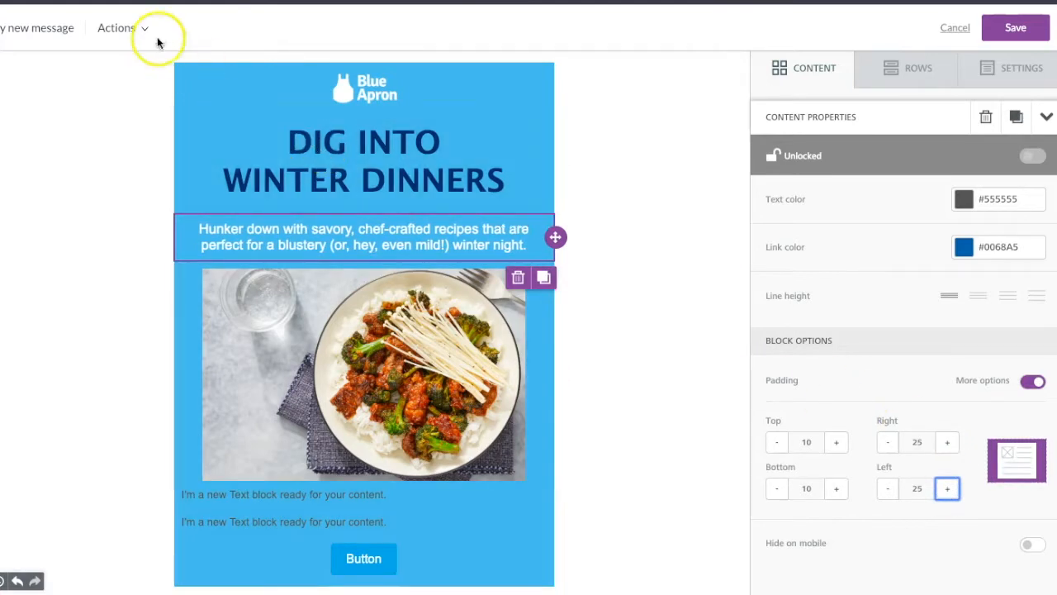
- Preview the email in the mobile layout and in the desktop layout
left_click(126, 29)
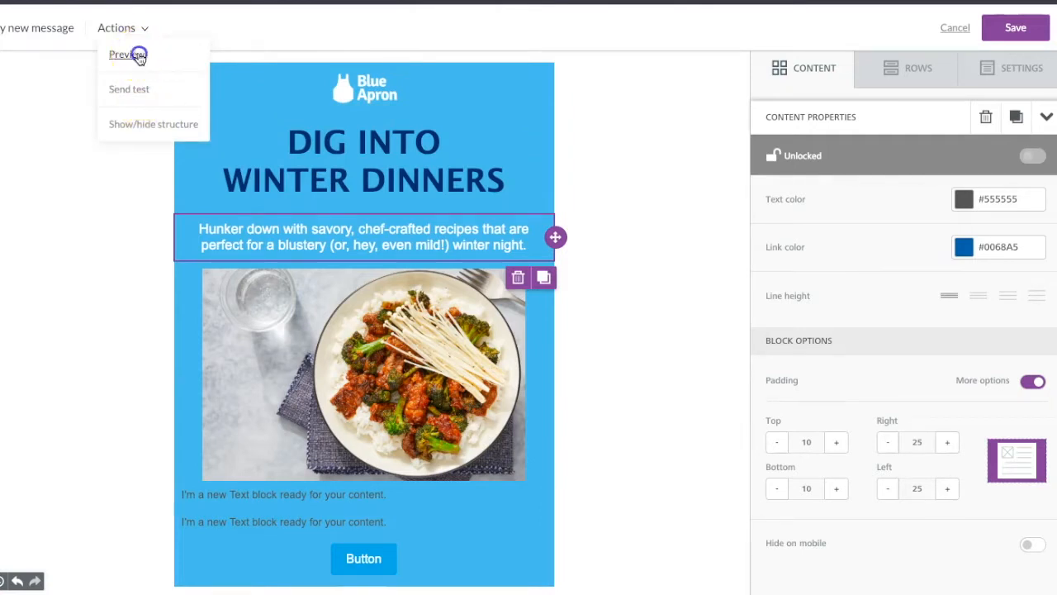
left_click(139, 56)
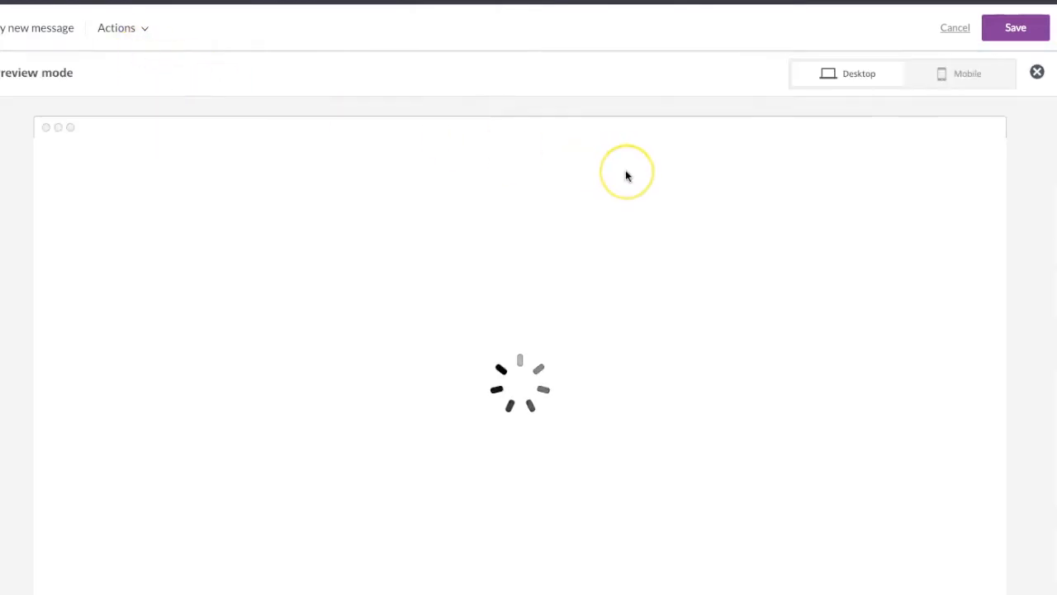
left_click(954, 76)
left_click(874, 79)
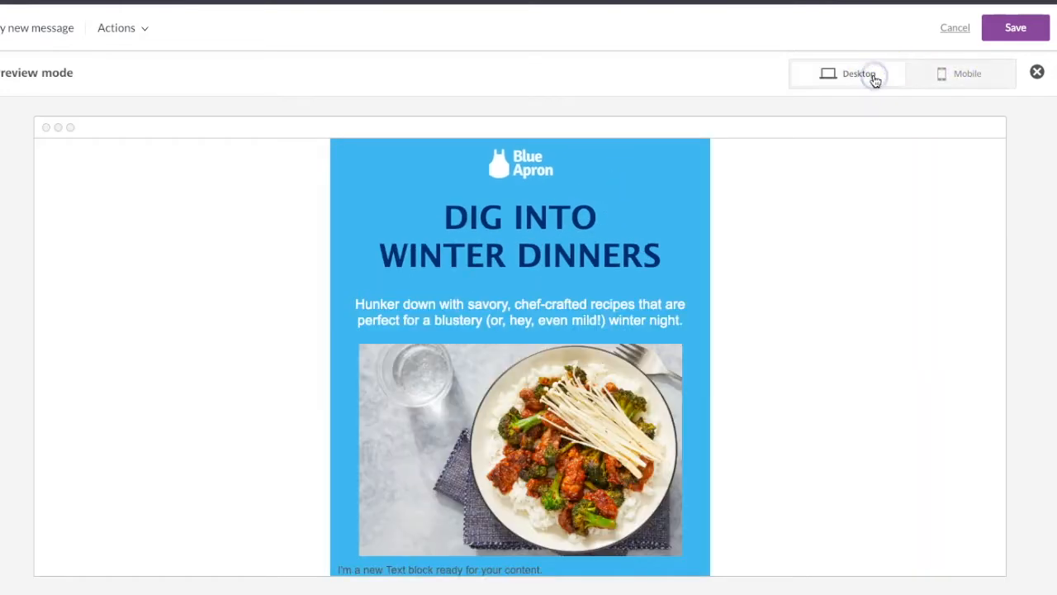
- Exit the preview, duplicate the white intro paragraph, and move the copy between the two placeholder text blocks below the food image
left_click(1037, 71)
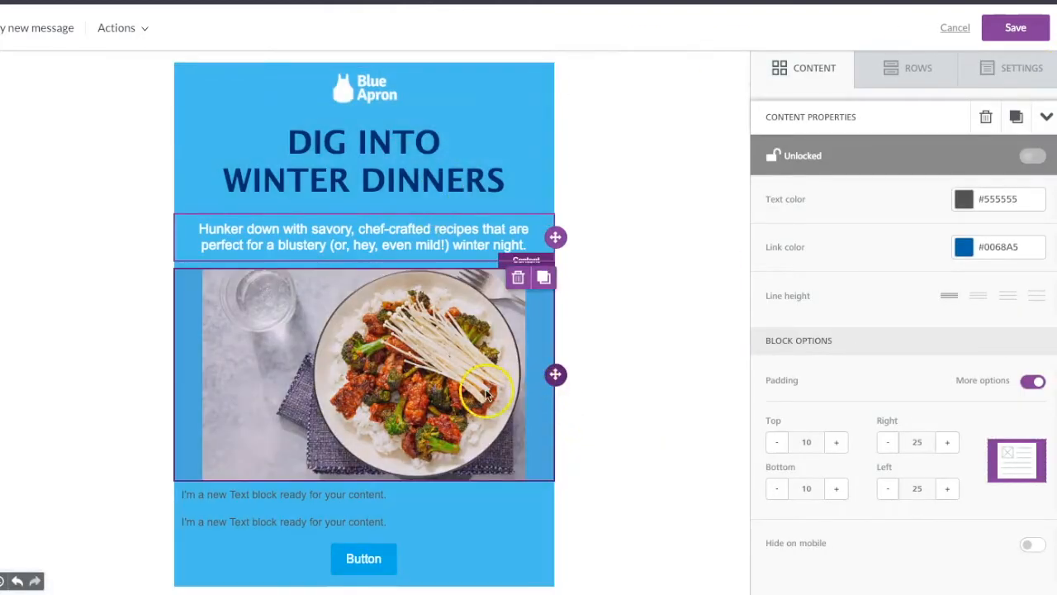
left_click(475, 398)
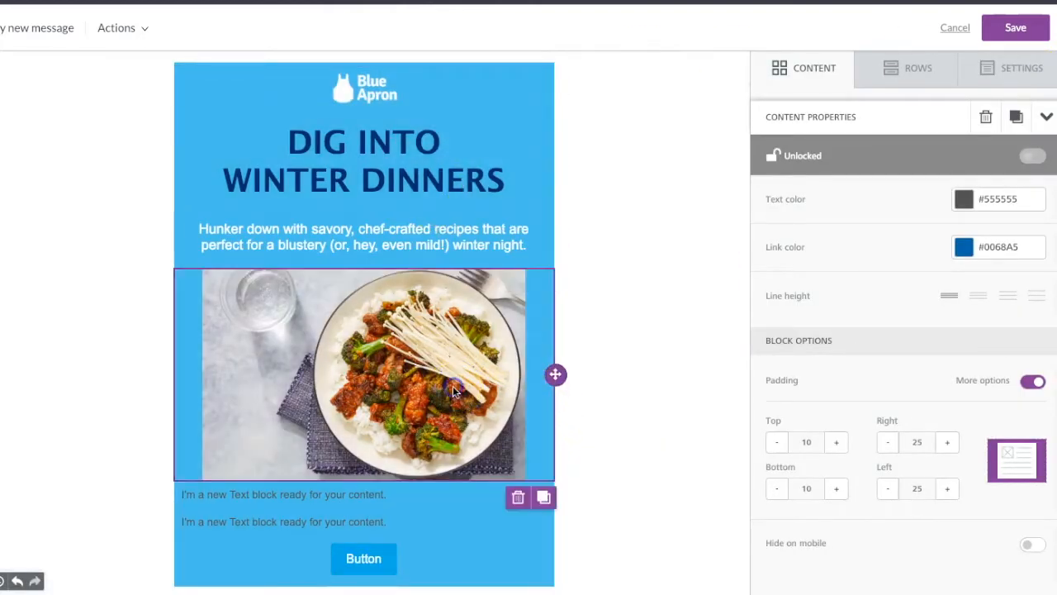
left_click(386, 240)
left_click(544, 279)
scroll(459, 255, "down", 1)
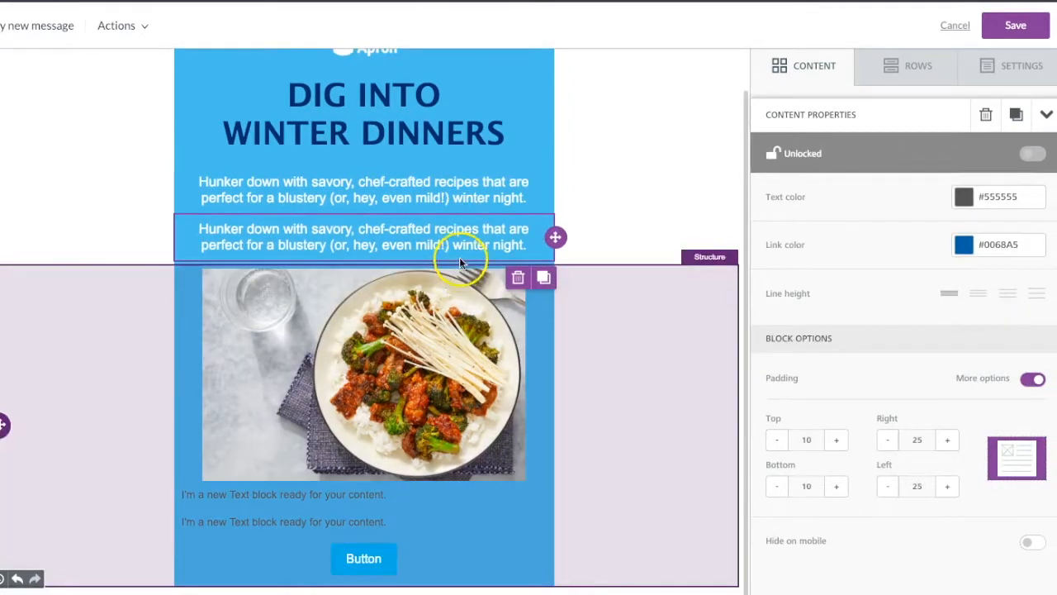
left_click_drag(555, 237, 519, 515)
left_click(455, 526)
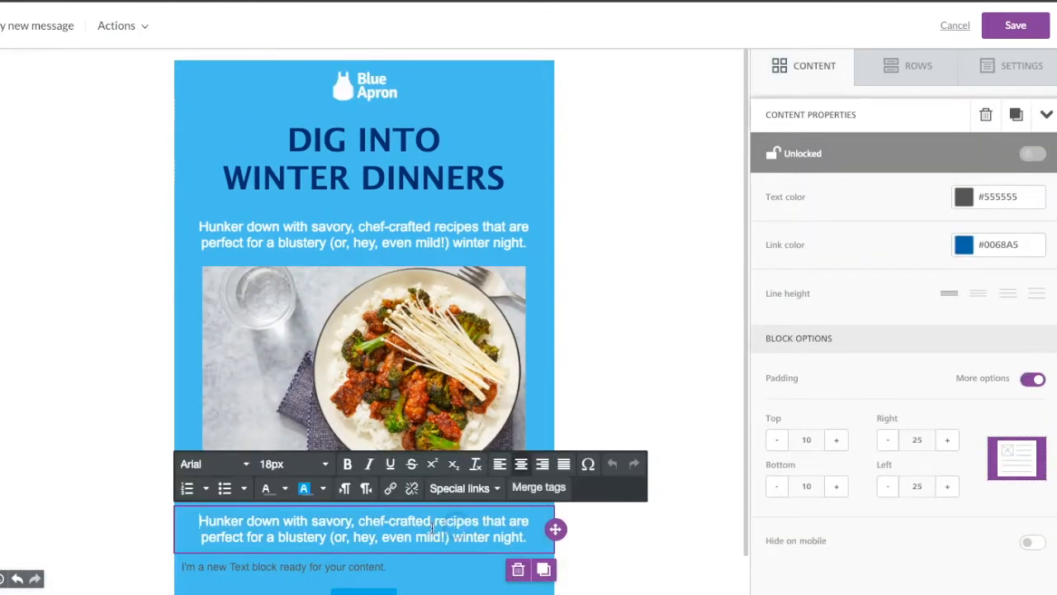
- Delete the placeholder text block directly below the copied paragraph
left_click(386, 566)
left_click(457, 570)
scroll(572, 565, "down", 1)
left_click(519, 562)
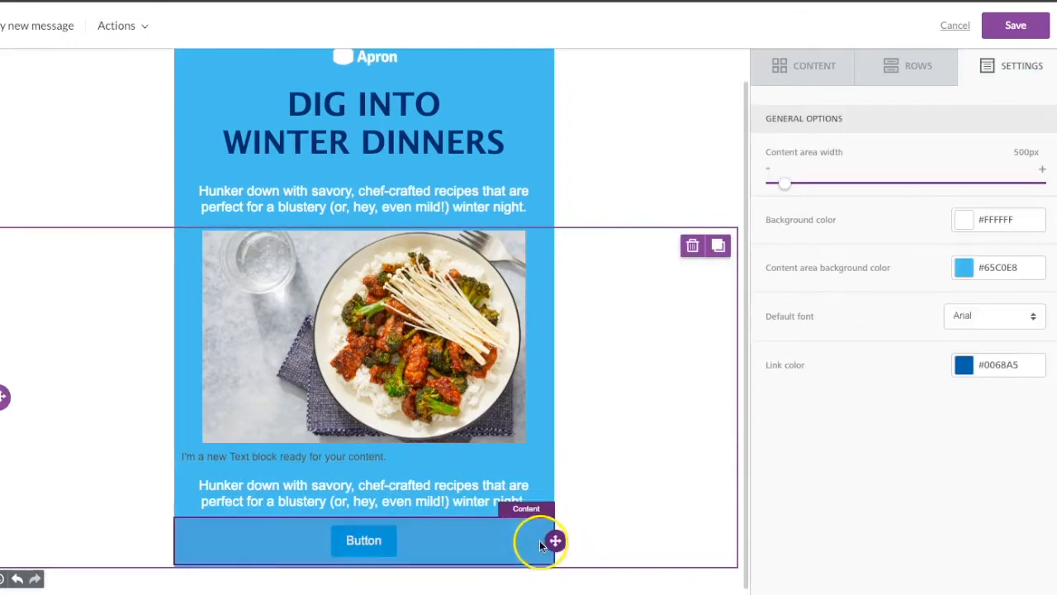
left_click(552, 540)
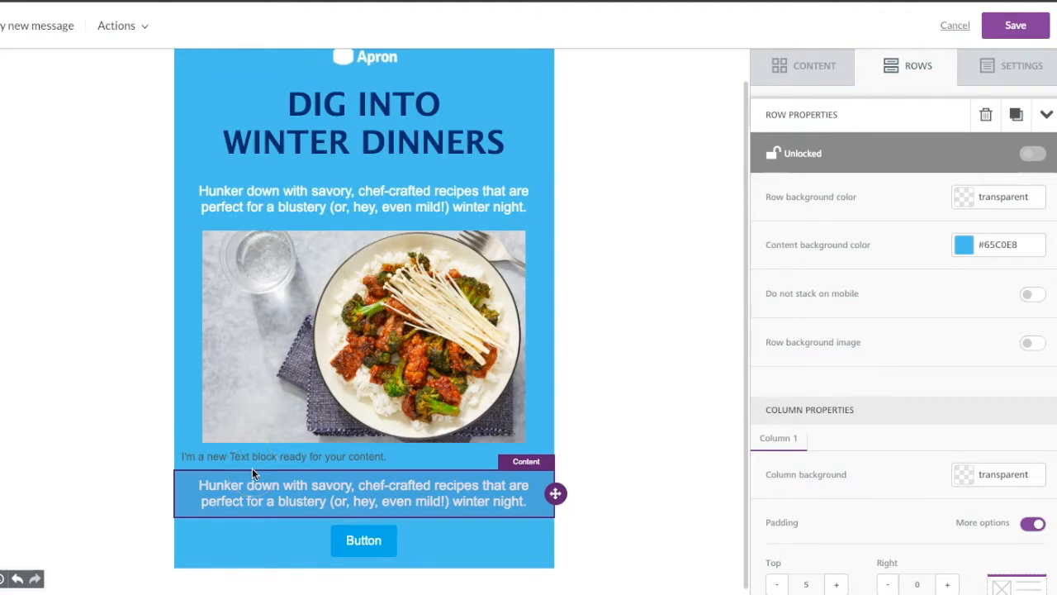
- Change the button's label to "Get $60 off"
left_click(301, 494)
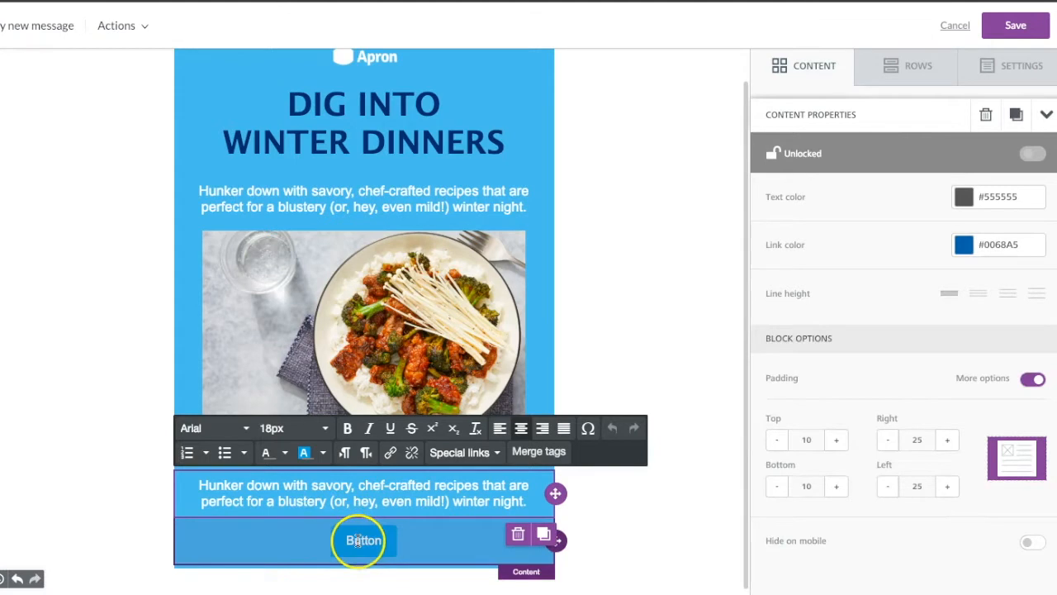
left_click(364, 540)
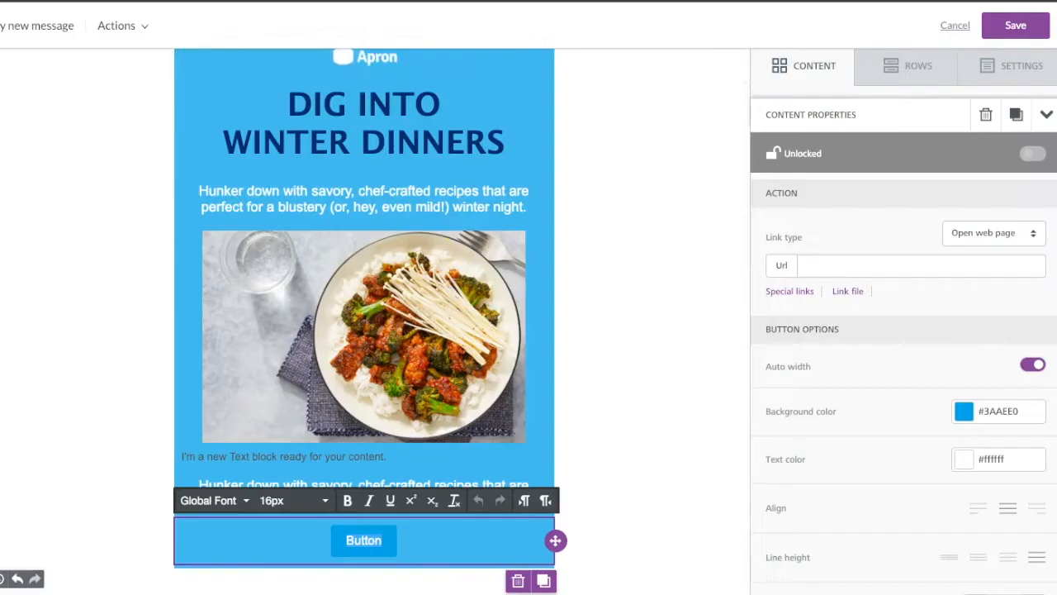
type("GET")
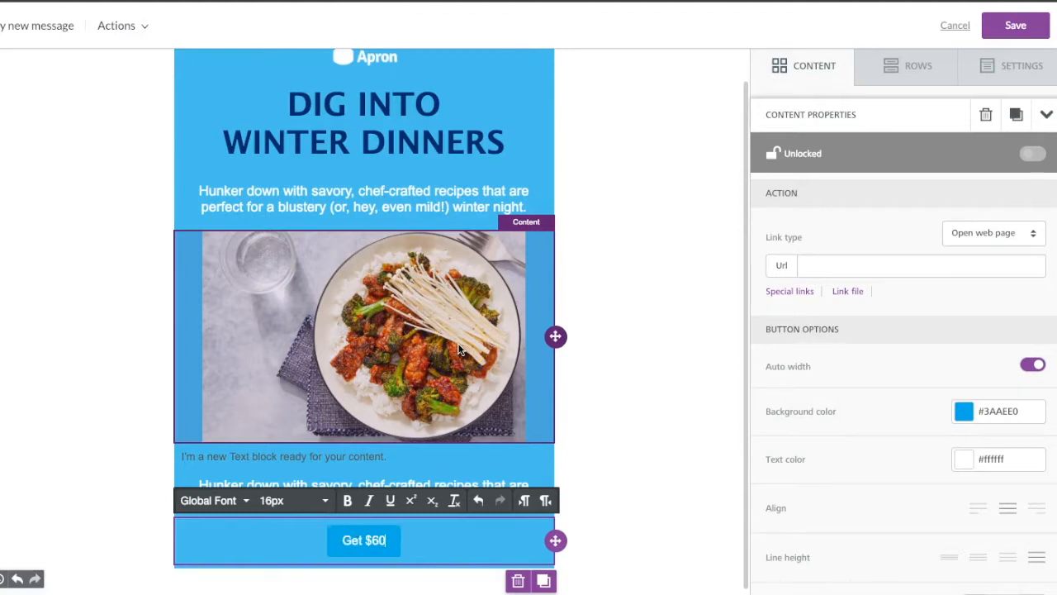
type(" $60 off")
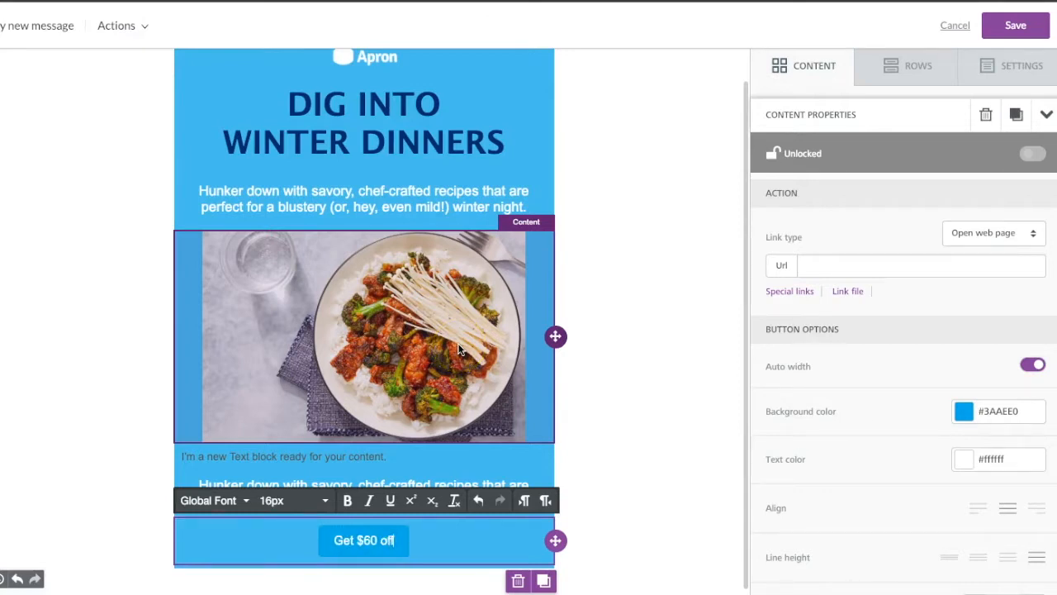
- Set the button's background color to the dark navy #032D5E and its border radius to 21
left_click(963, 413)
left_click(870, 463)
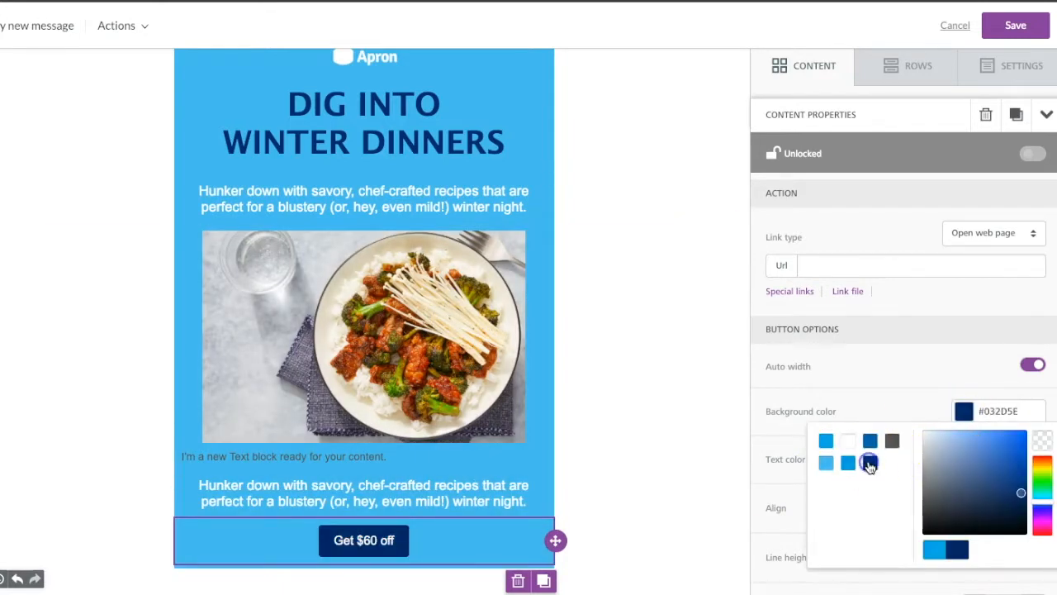
left_click(906, 411)
scroll(906, 412, "down", 4)
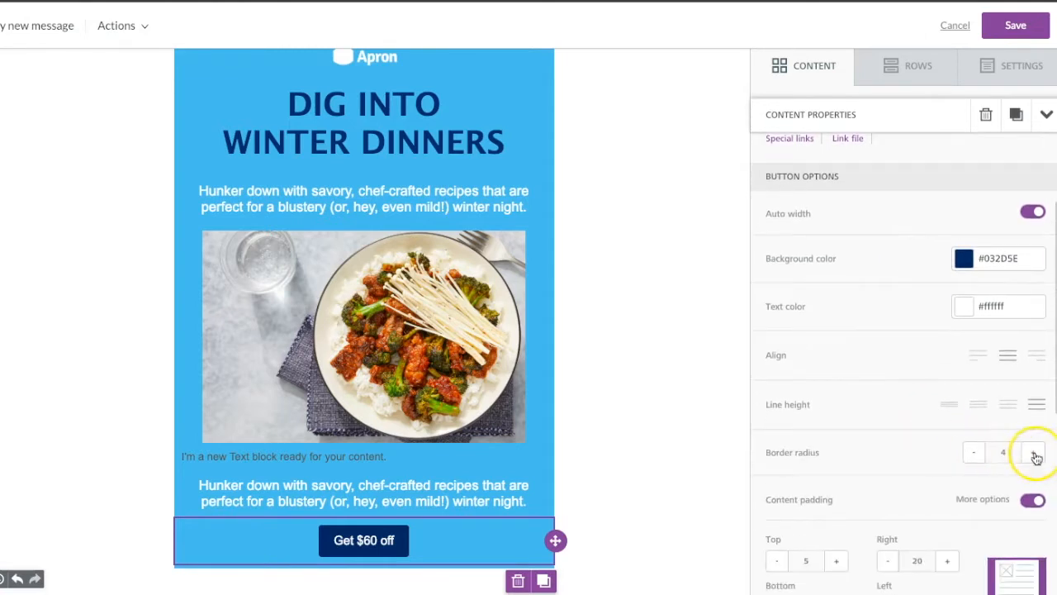
left_click(1034, 453)
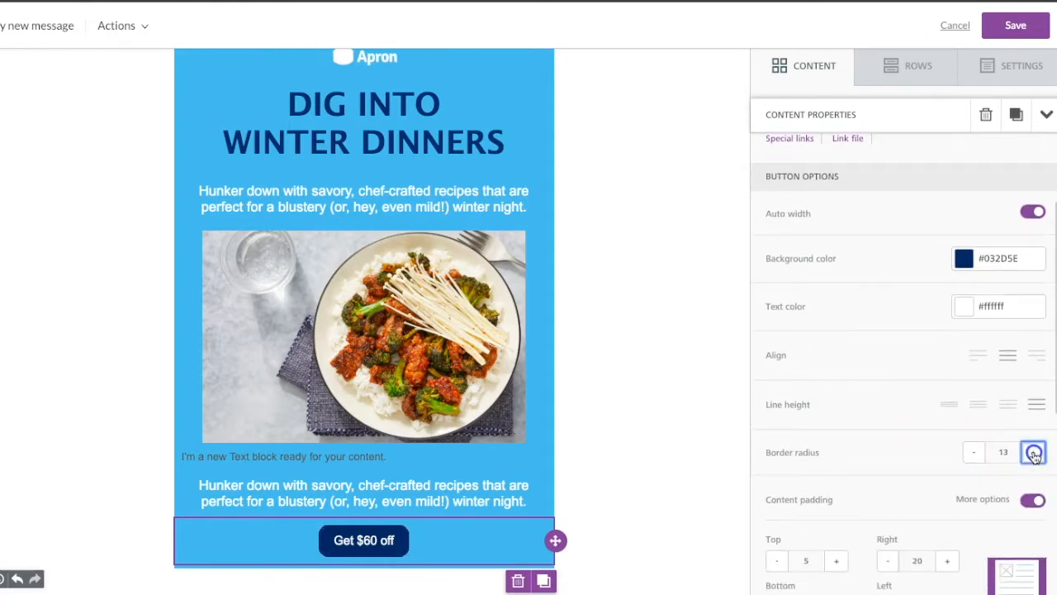
left_click(1034, 453)
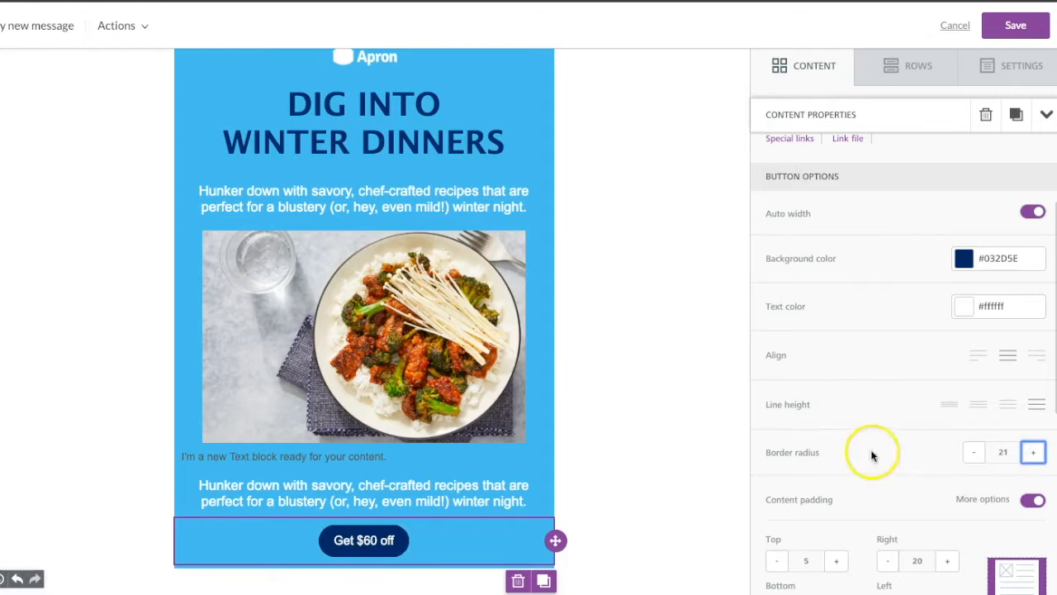
- Set the button's right and left content padding to 40
scroll(871, 448, "down", 6)
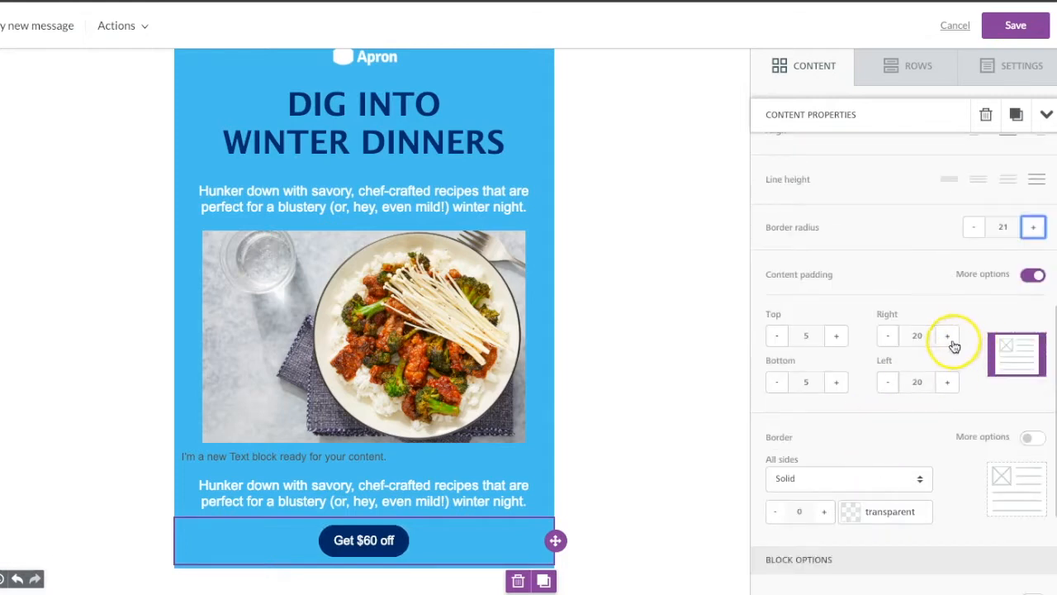
left_click(948, 337)
left_click(948, 337)
left_click(948, 337)
left_click(947, 383)
left_click(948, 384)
left_click(947, 383)
left_click(947, 383)
left_click(948, 337)
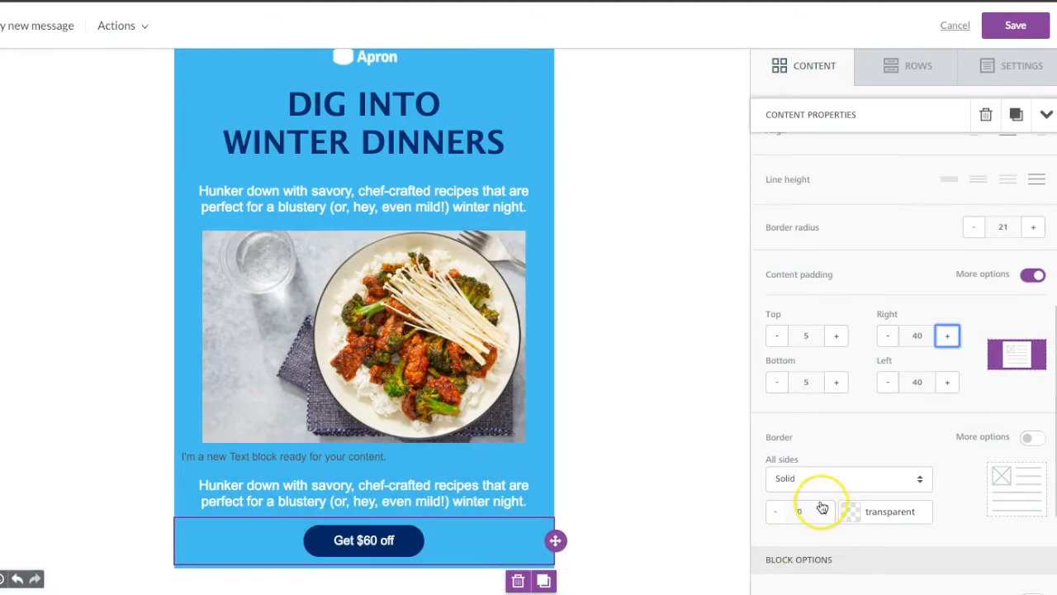
- Examine the link URL setting of the "Get $60 off" button and the properties of the food image
scroll(822, 506, "down", 2)
scroll(820, 502, "up", 5)
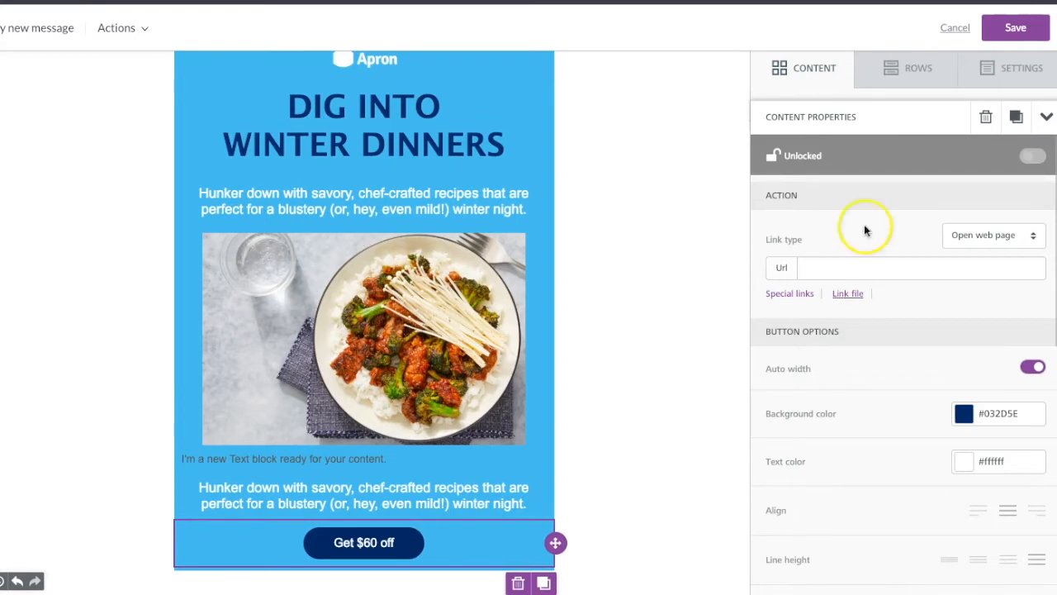
left_click(835, 266)
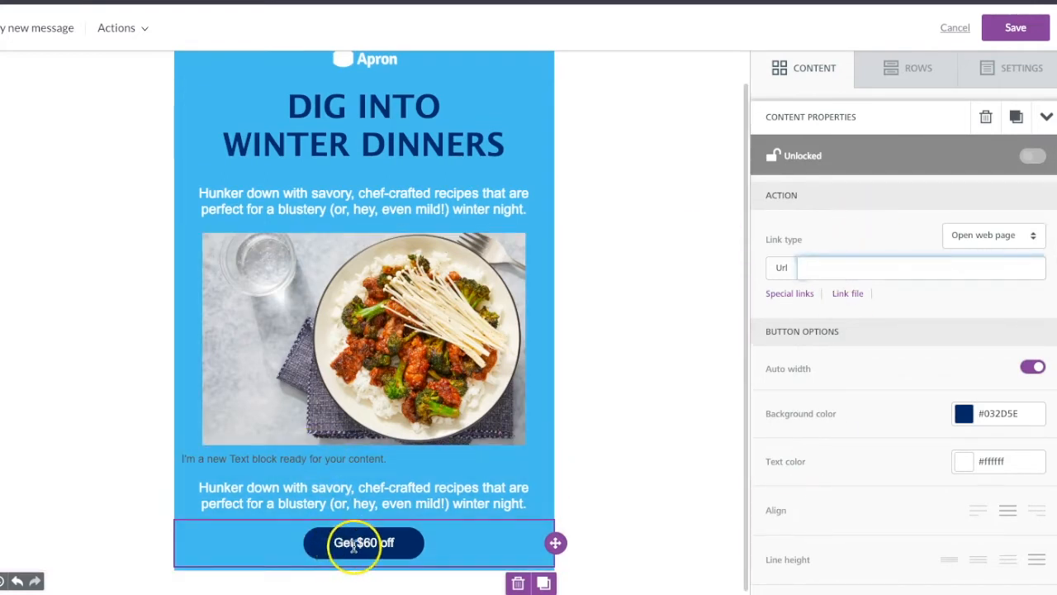
left_click(370, 242)
scroll(370, 242, "up", 1)
left_click(372, 91)
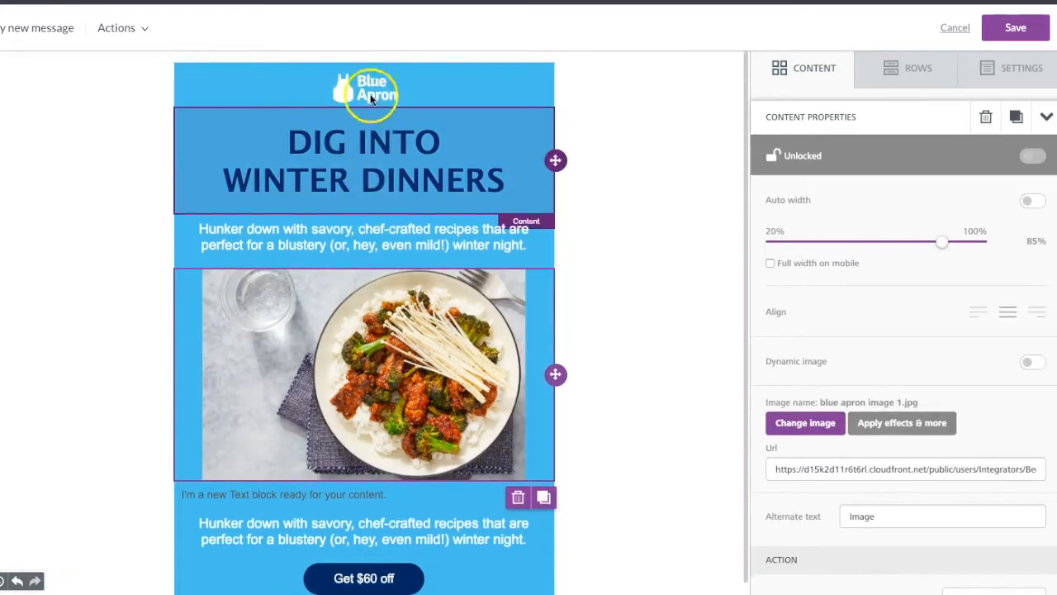
left_click(422, 403)
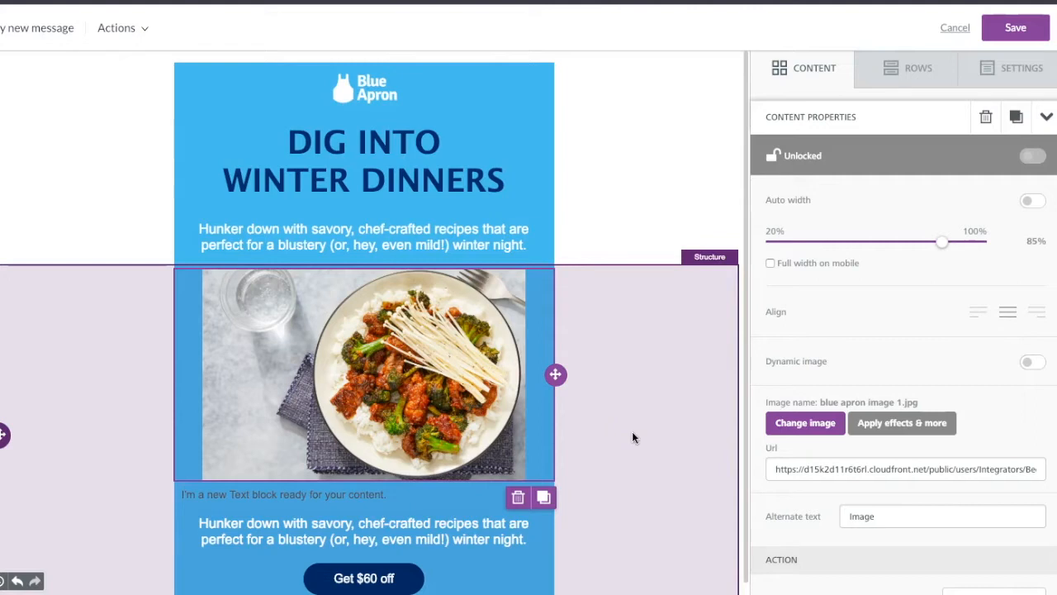
- Duplicate the row holding the food image, text and button twice, and check the repeated sections
scroll(632, 438, "down", 1)
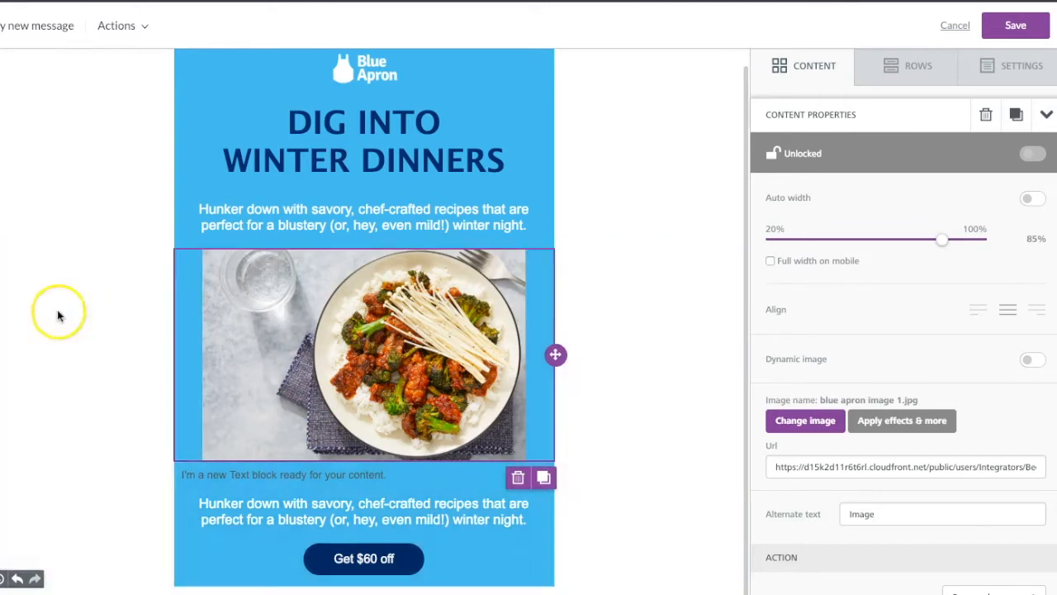
left_click(618, 368)
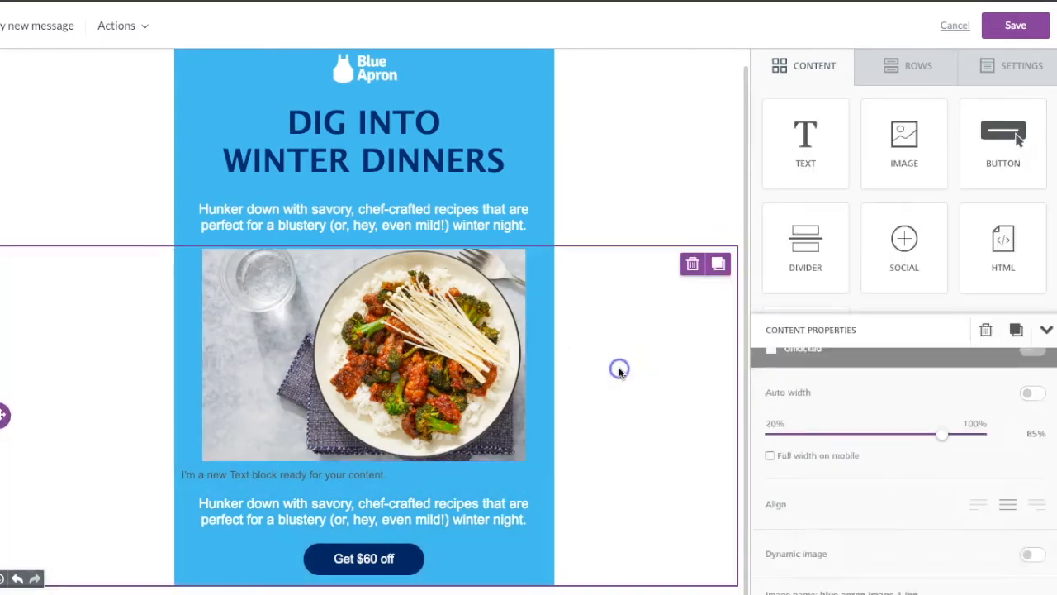
left_click(719, 264)
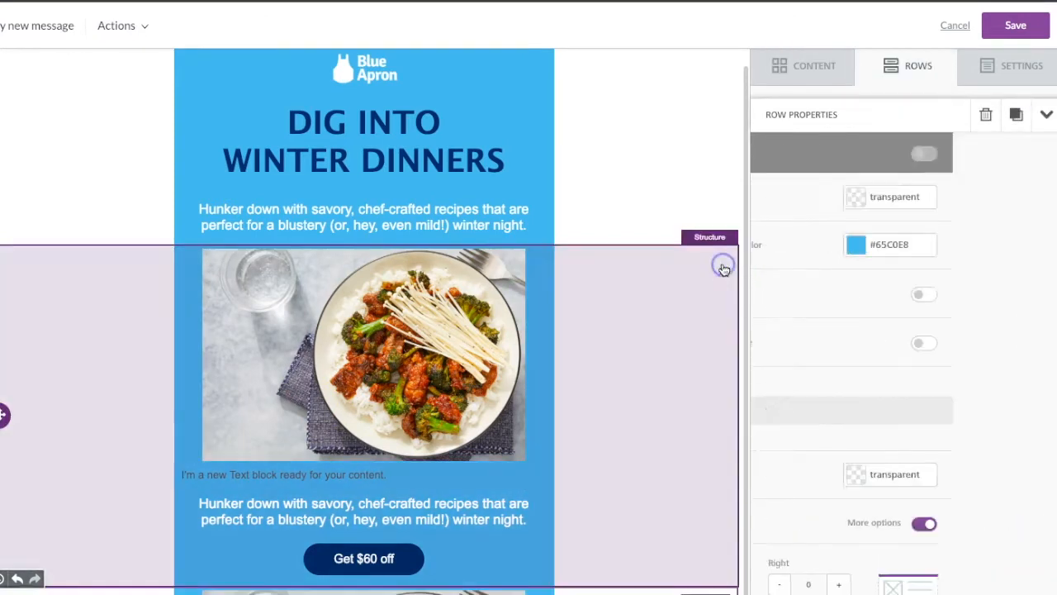
scroll(477, 326, "down", 4)
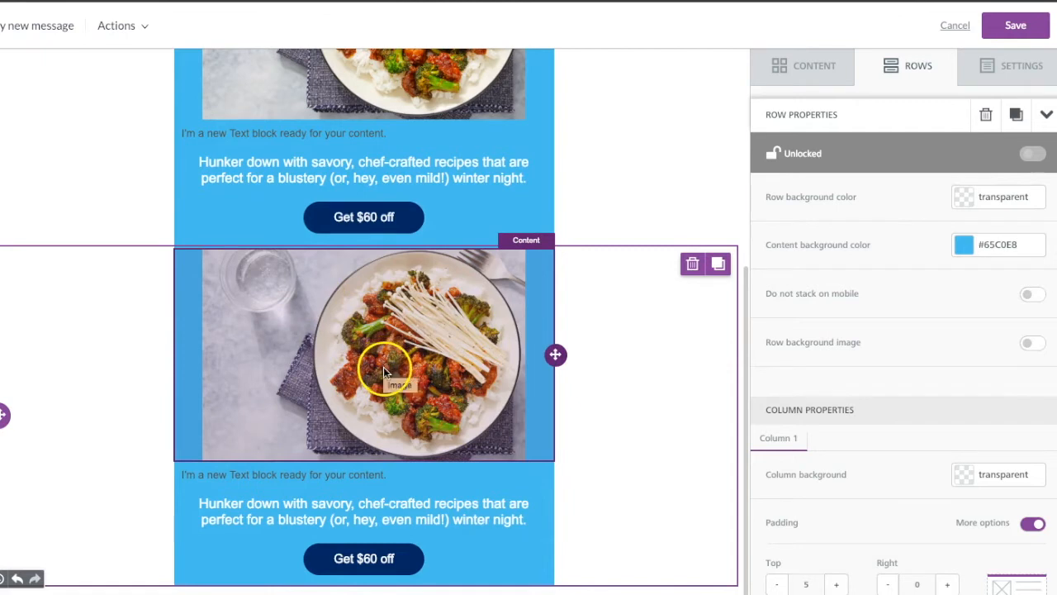
left_click(716, 265)
scroll(498, 519, "up", 3)
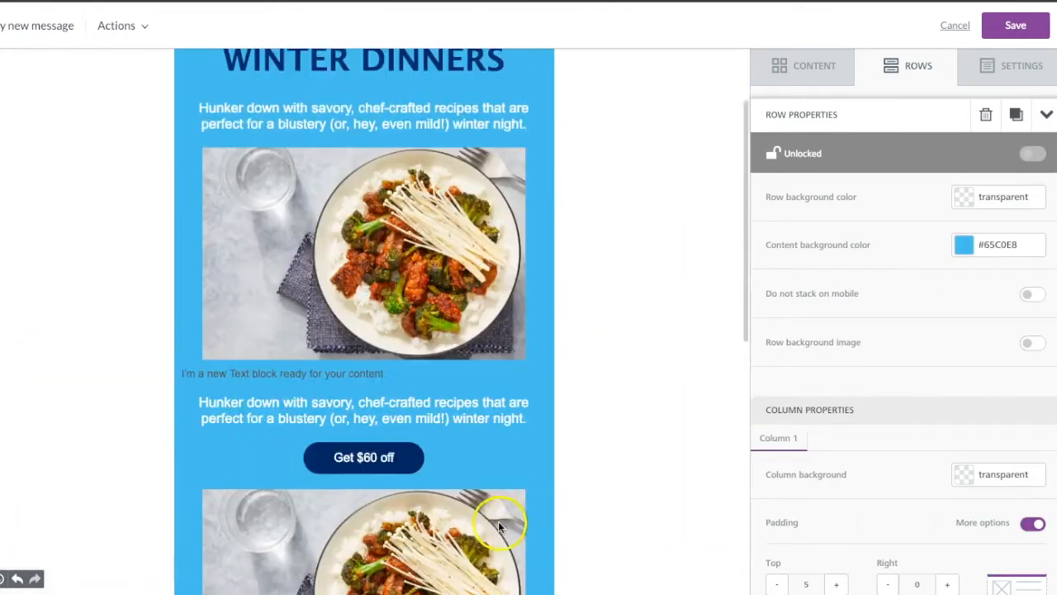
scroll(498, 521, "up", 2)
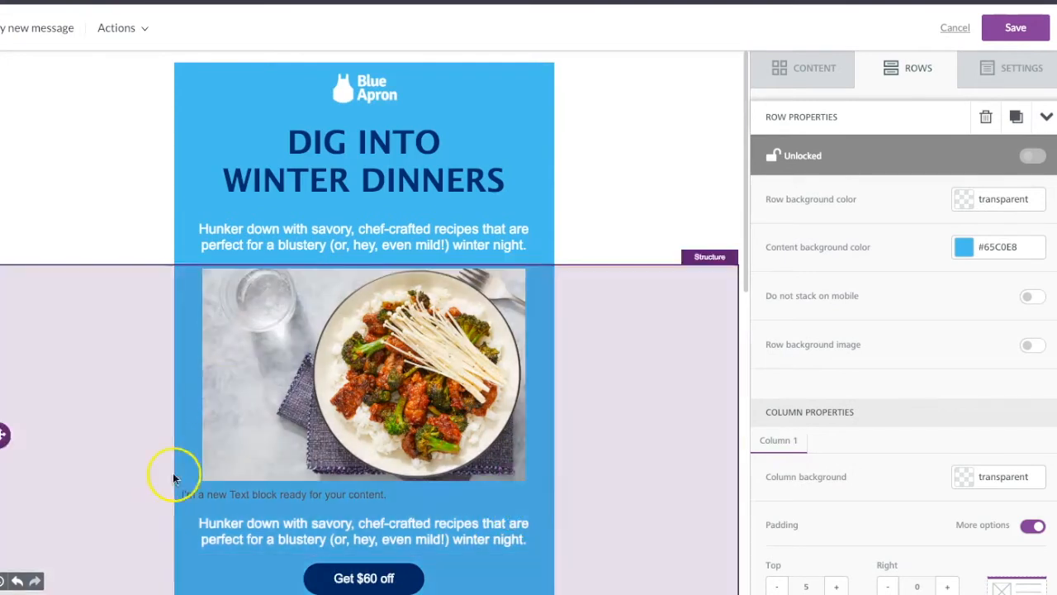
scroll(496, 450, "down", 1)
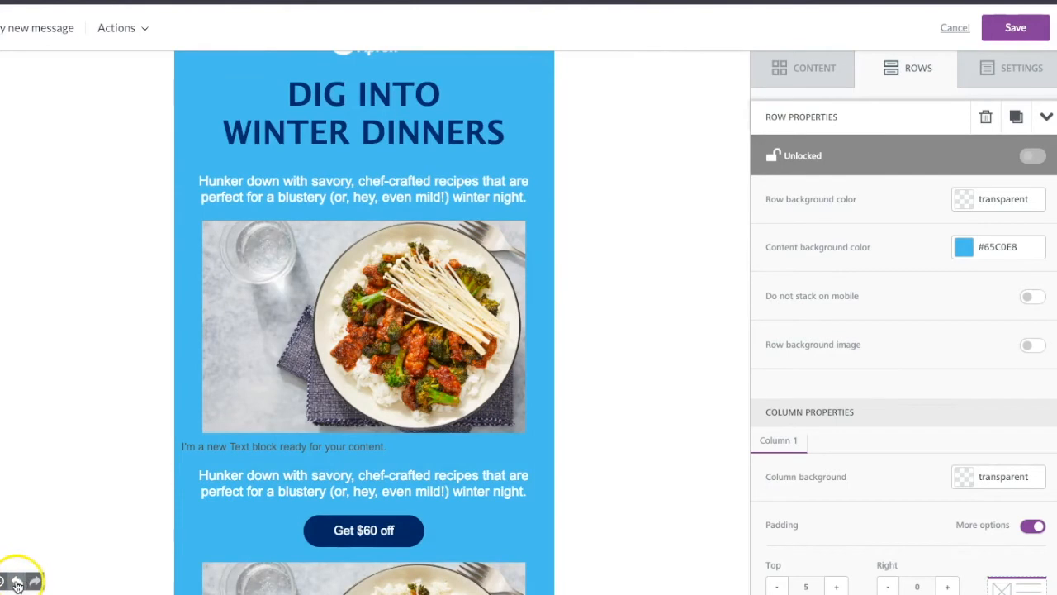